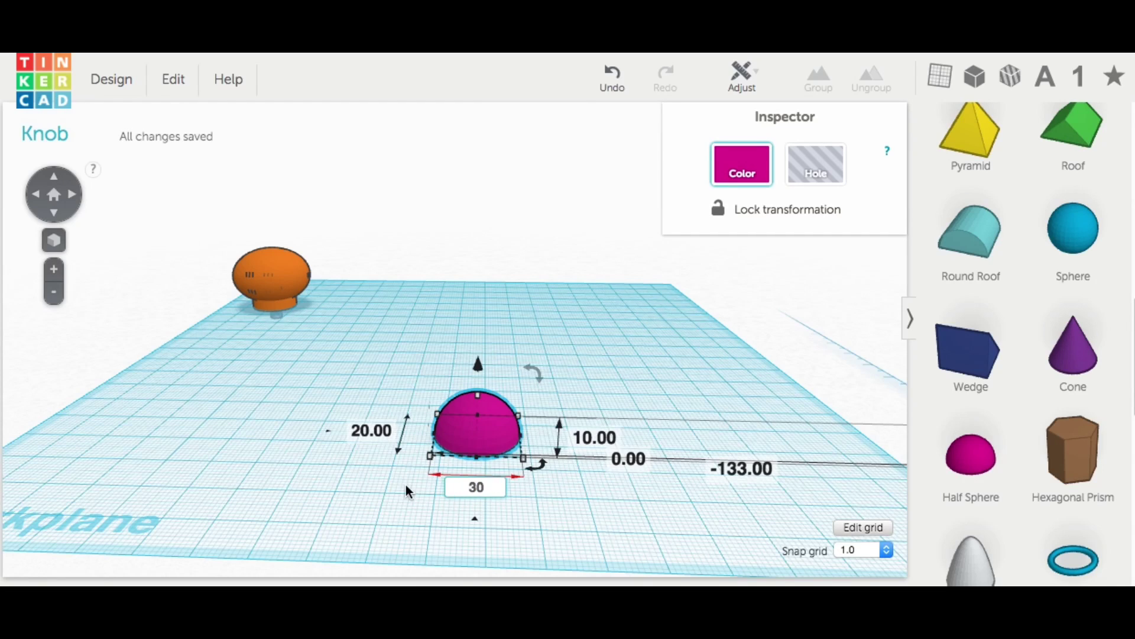
Size the magenta half sphere to a 30 × 30 mm footprint.
click(359, 431)
text(30)
click(399, 476)
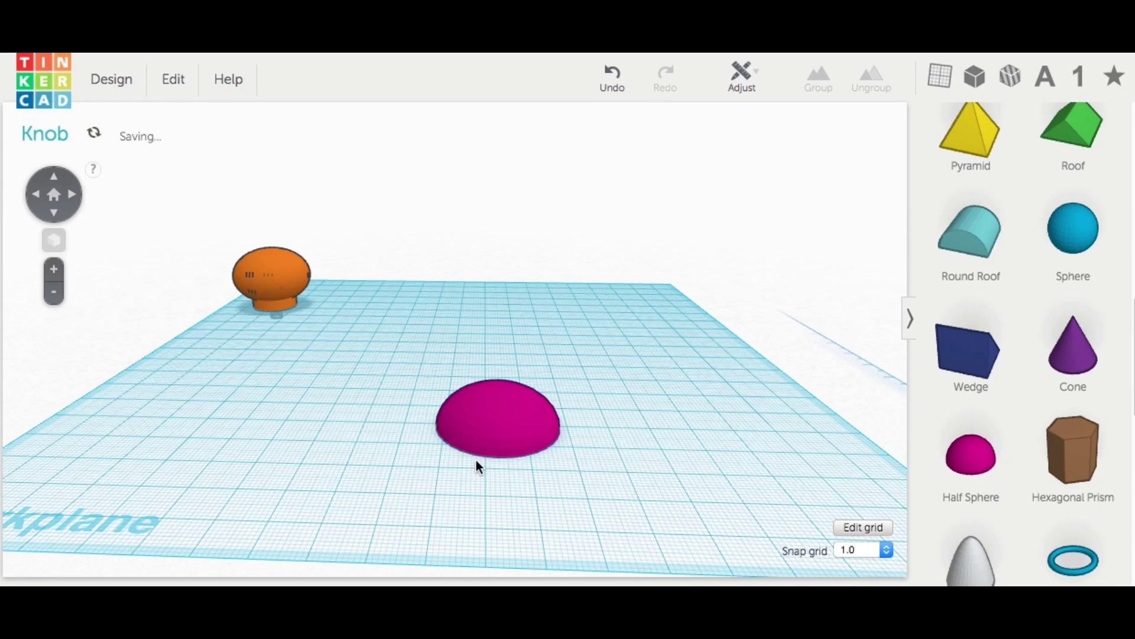
click(492, 424)
Mirror the copied half sphere upside down and raise it to 10 mm.
mouse_move(177, 86)
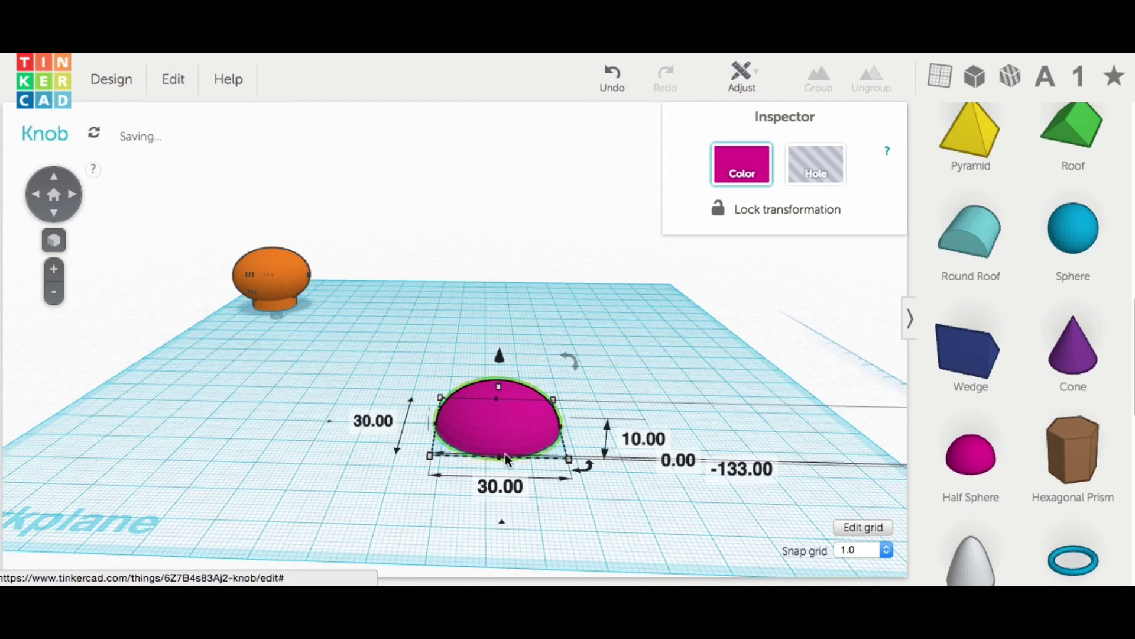
mouse_move(741, 76)
click(756, 135)
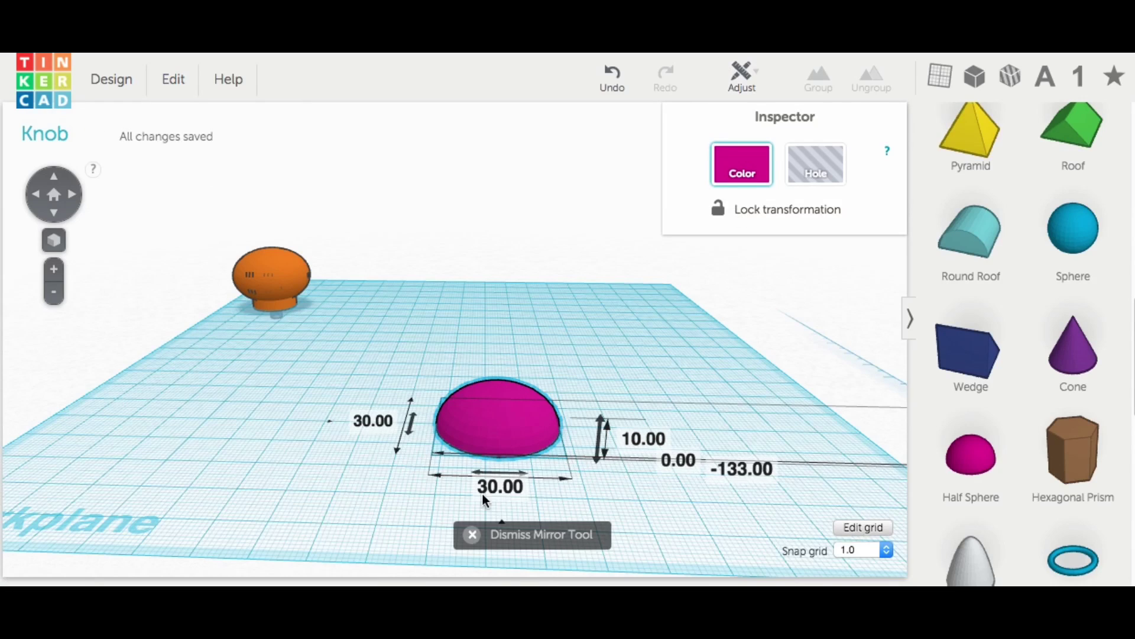
click(599, 439)
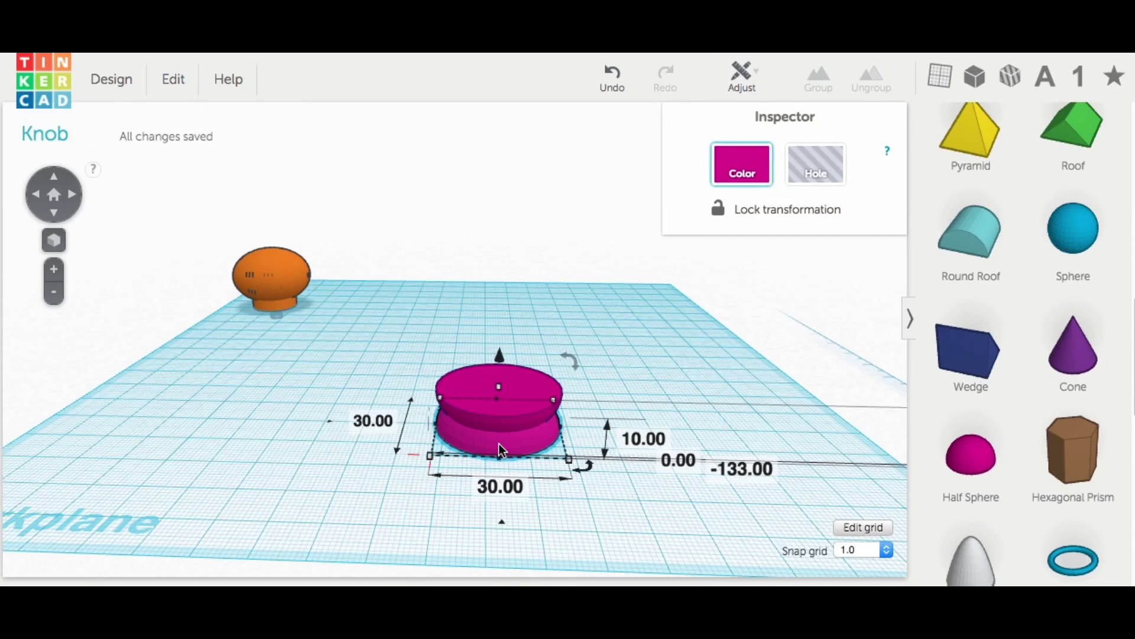
drag(499, 348, 506, 309)
Group both half spheres into one 30 × 30 × 20 mm ellipsoid and lift it 6 mm.
right_drag(603, 367, 629, 405)
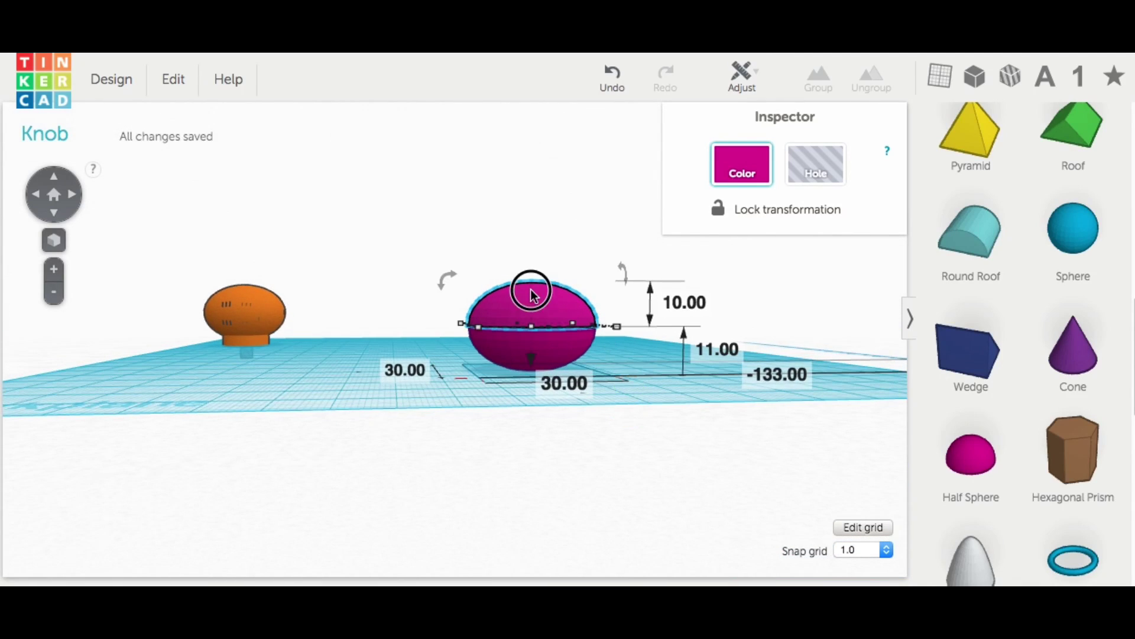
click(626, 381)
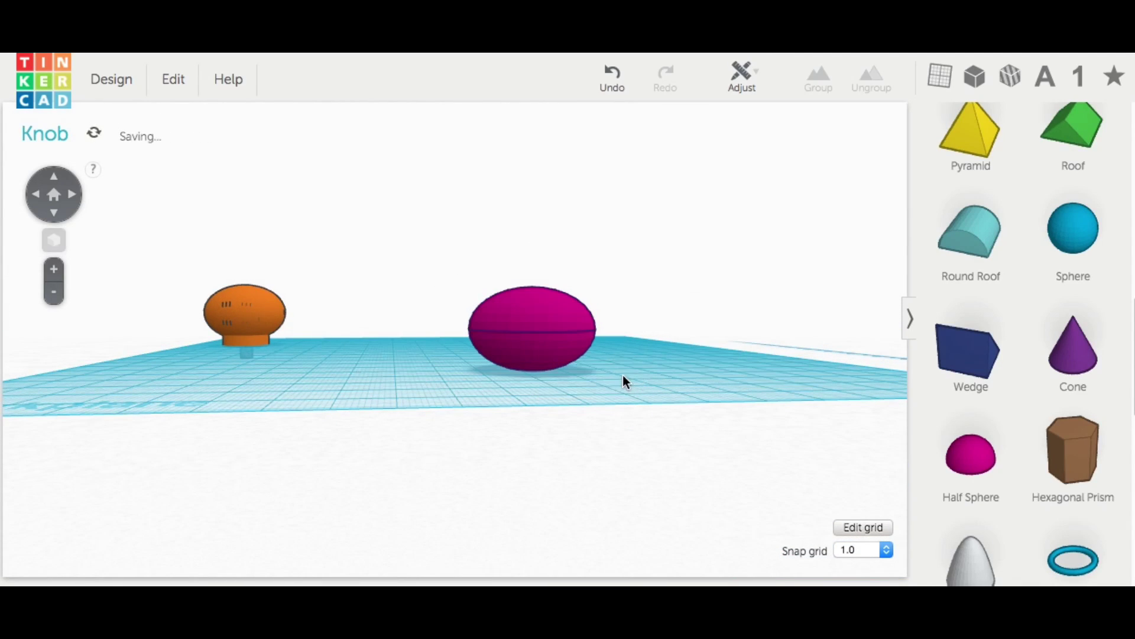
drag(458, 308, 627, 379)
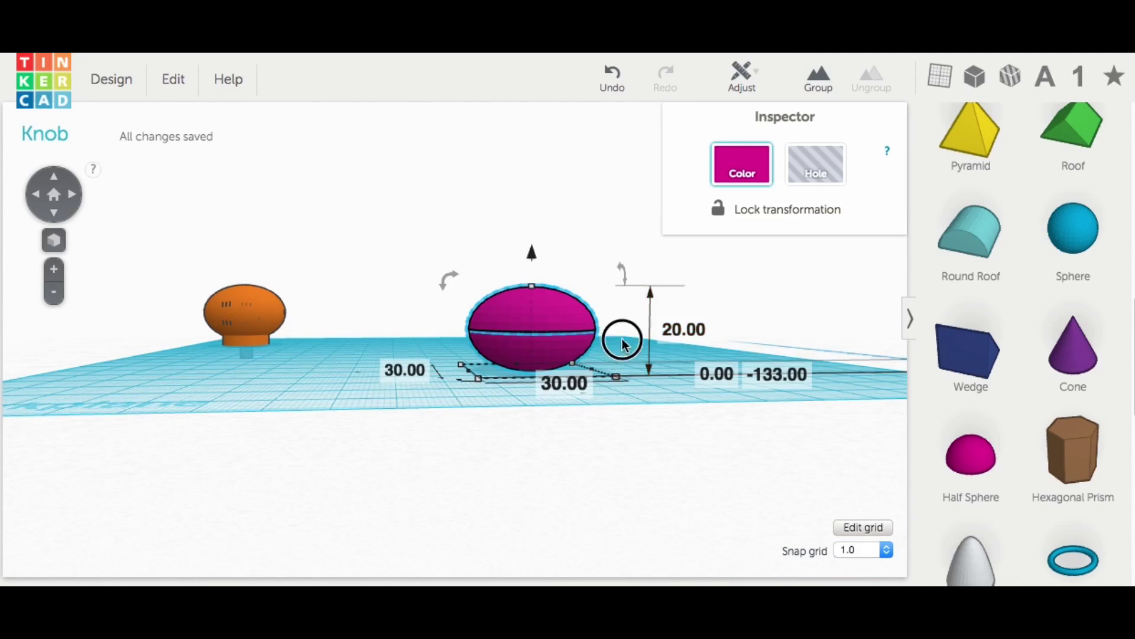
drag(459, 274, 621, 373)
click(818, 77)
right_drag(643, 300, 492, 324)
mouse_move(485, 335)
mouse_down()
mouse_move(489, 300)
mouse_move(489, 313)
mouse_up()
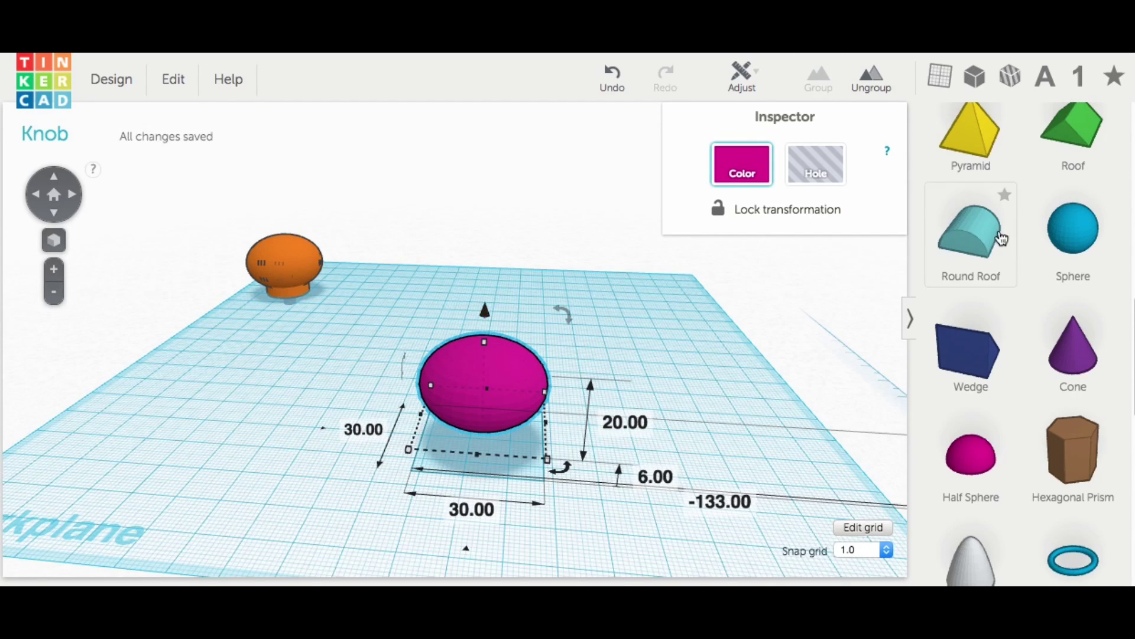
Add an orange cylinder under the cap, sized 17 × 17 mm.
scroll(1002, 239, up, 5)
drag(1073, 266, 477, 443)
click(294, 292)
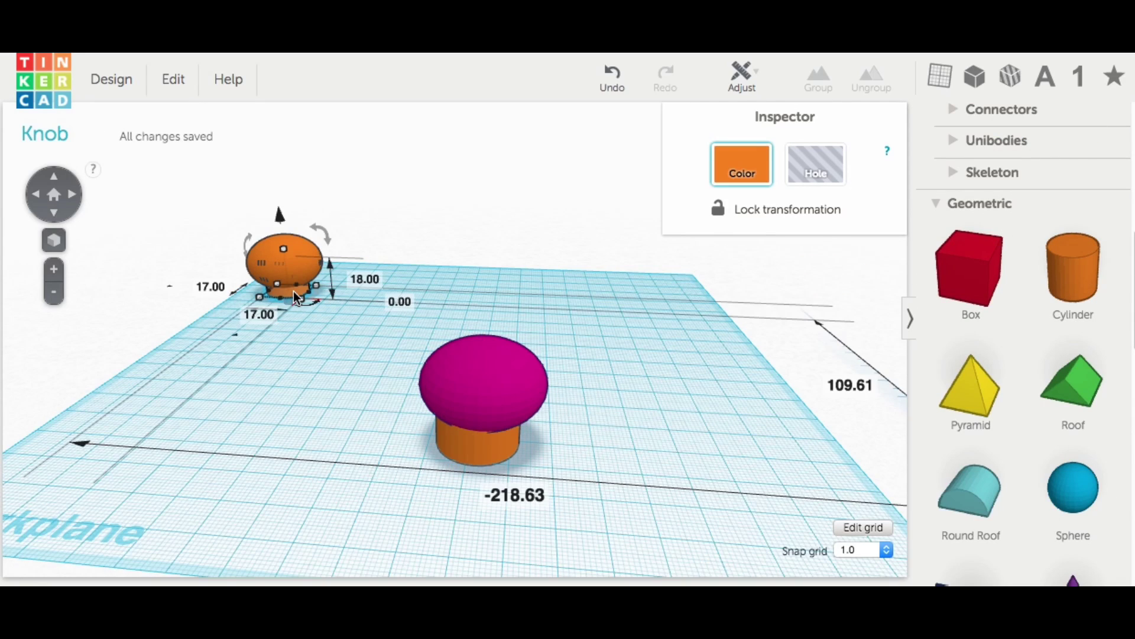
click(493, 442)
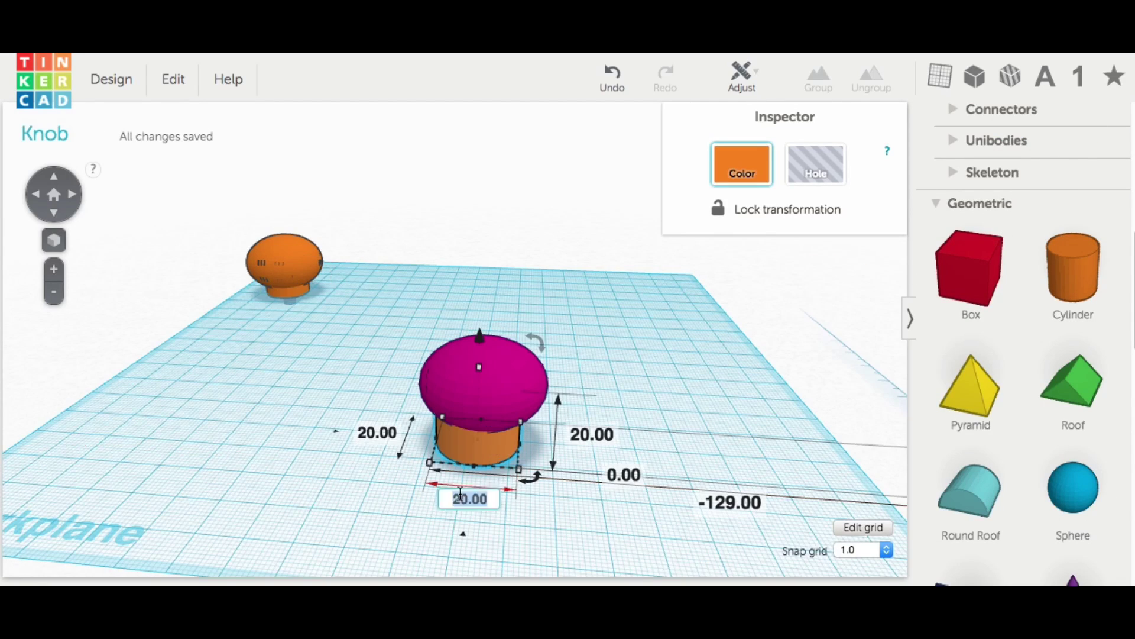
text(17)
click(368, 432)
text(1)
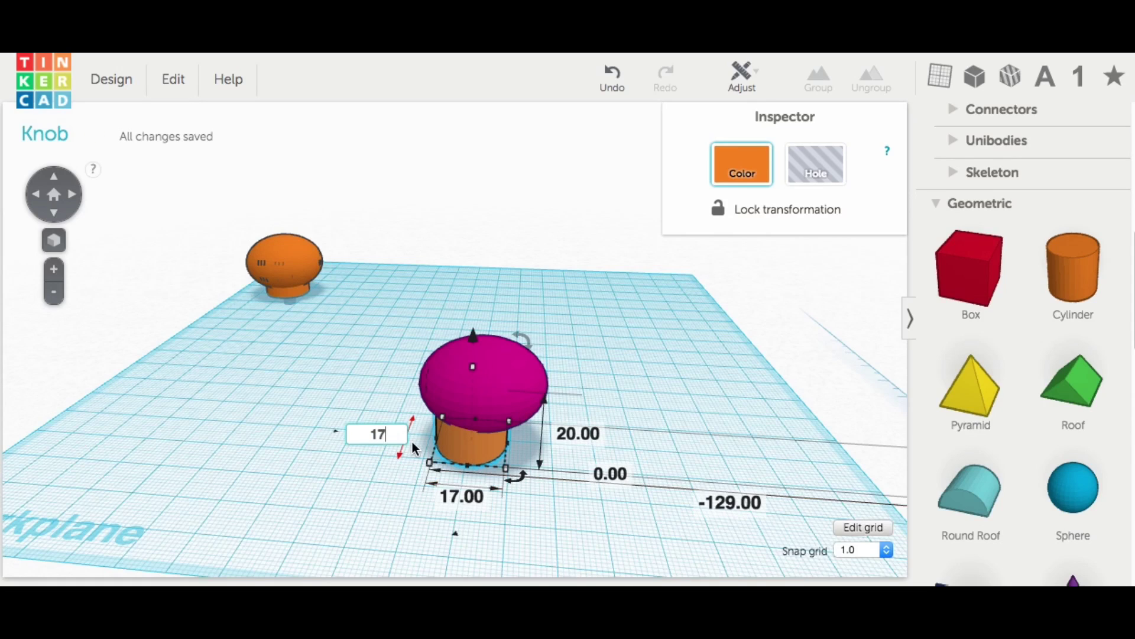
text(7)
Centre the 17 mm cylinder under the magenta cap with Align.
drag(398, 322, 598, 489)
click(761, 71)
click(746, 115)
click(562, 443)
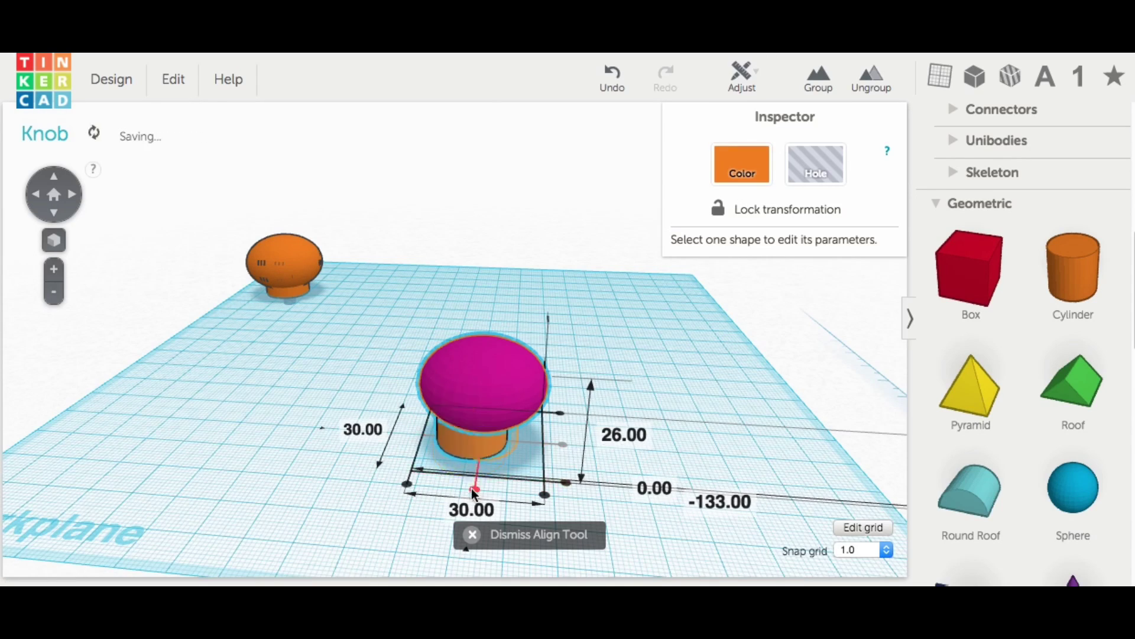
Lower the magenta cap onto the stem to 2 mm.
right_drag(408, 432, 393, 362)
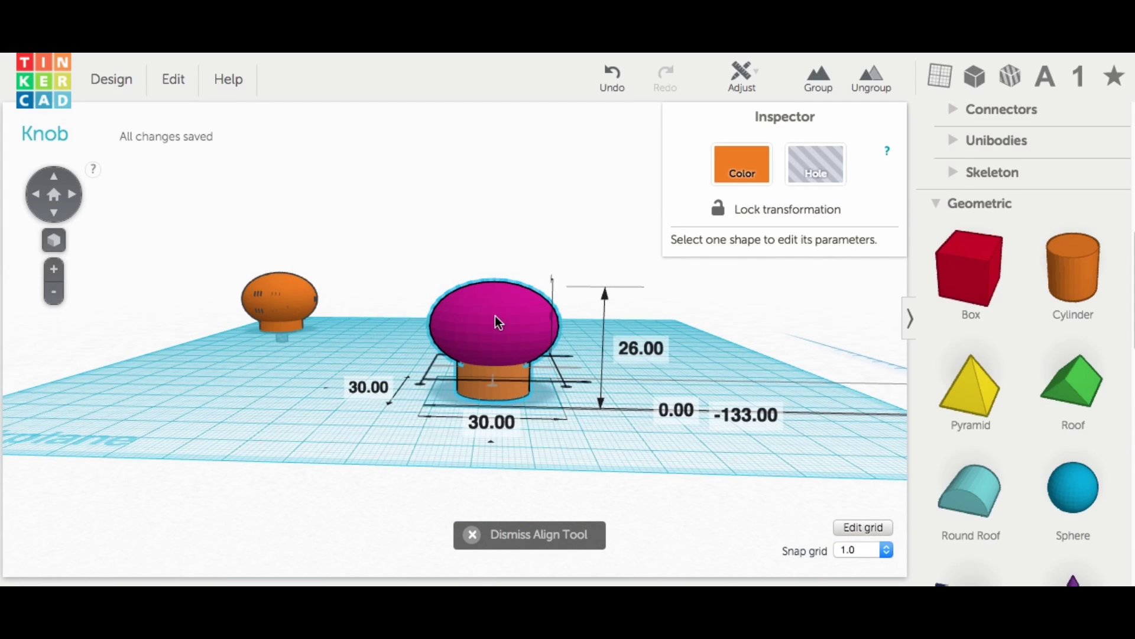
click(431, 225)
click(499, 299)
drag(494, 254, 495, 269)
Add a new 4 × 4 mm cylinder beside the cap for the stem hole.
right_drag(425, 384, 226, 351)
click(228, 353)
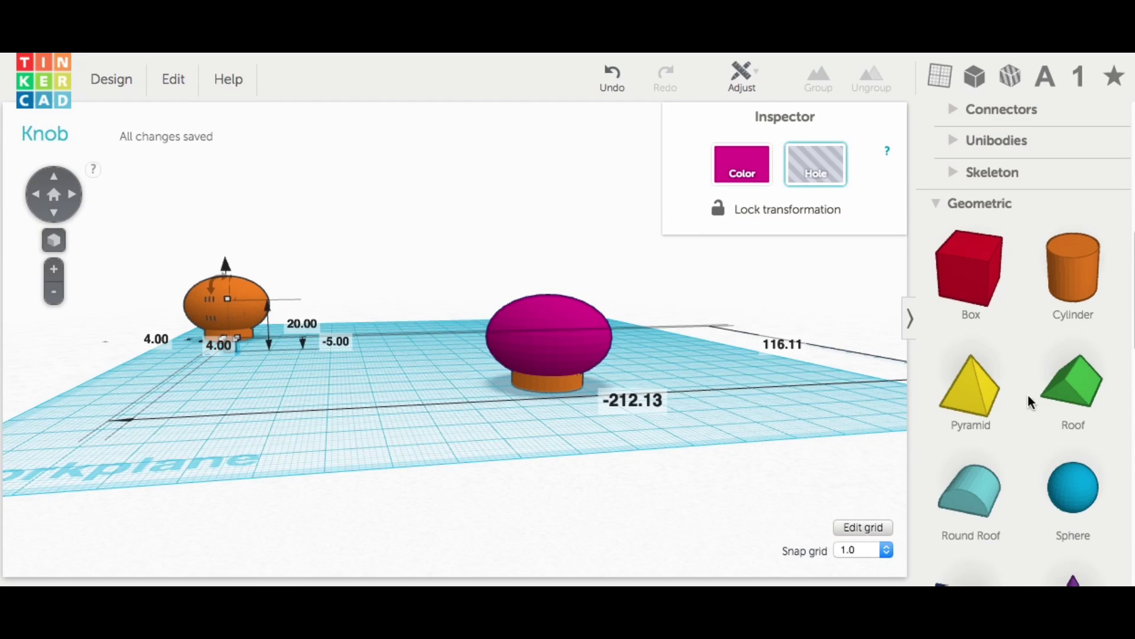
drag(1073, 270, 674, 396)
right_drag(674, 396, 735, 463)
click(476, 489)
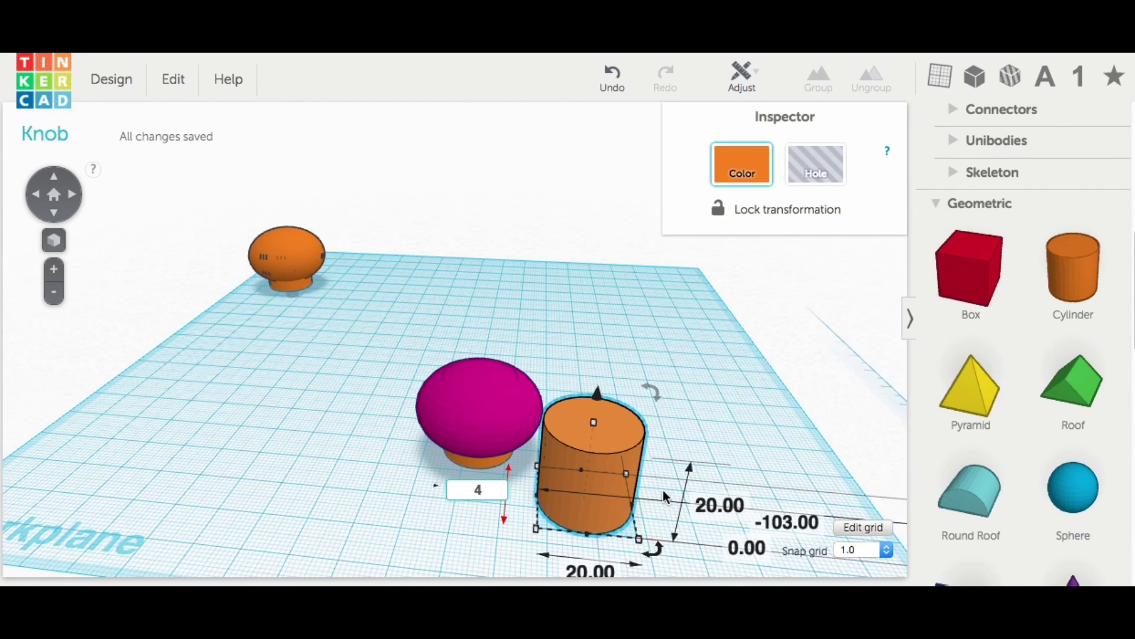
text(4)
right_drag(662, 489, 663, 489)
click(537, 503)
text(4)
key(Return)
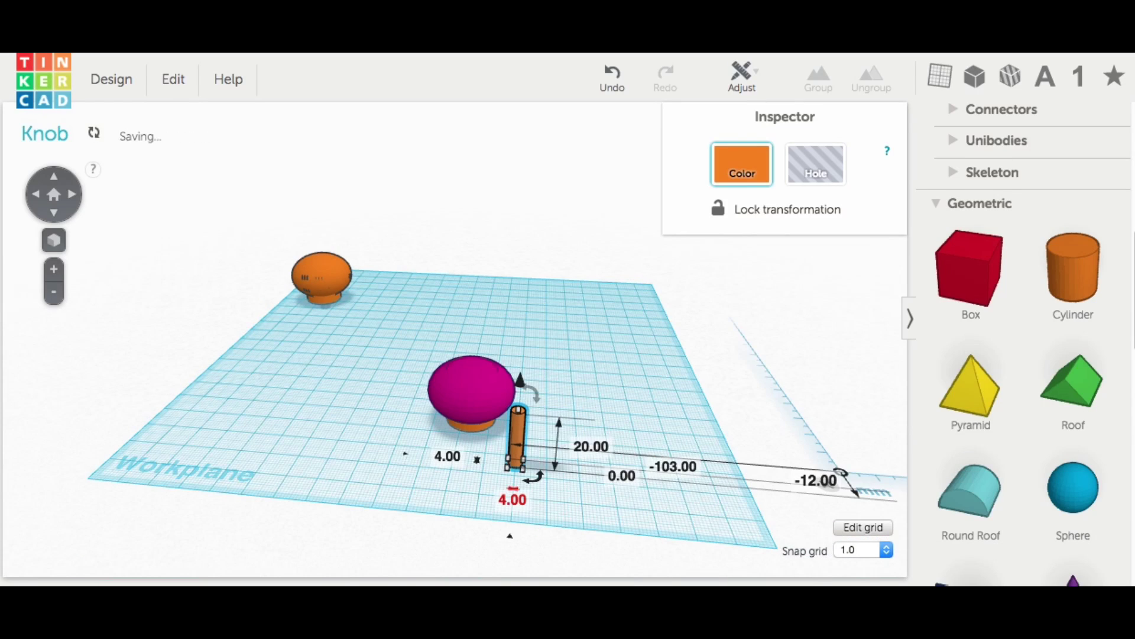
Move the 4 mm post into the knob and centre it along one axis.
drag(516, 436, 476, 419)
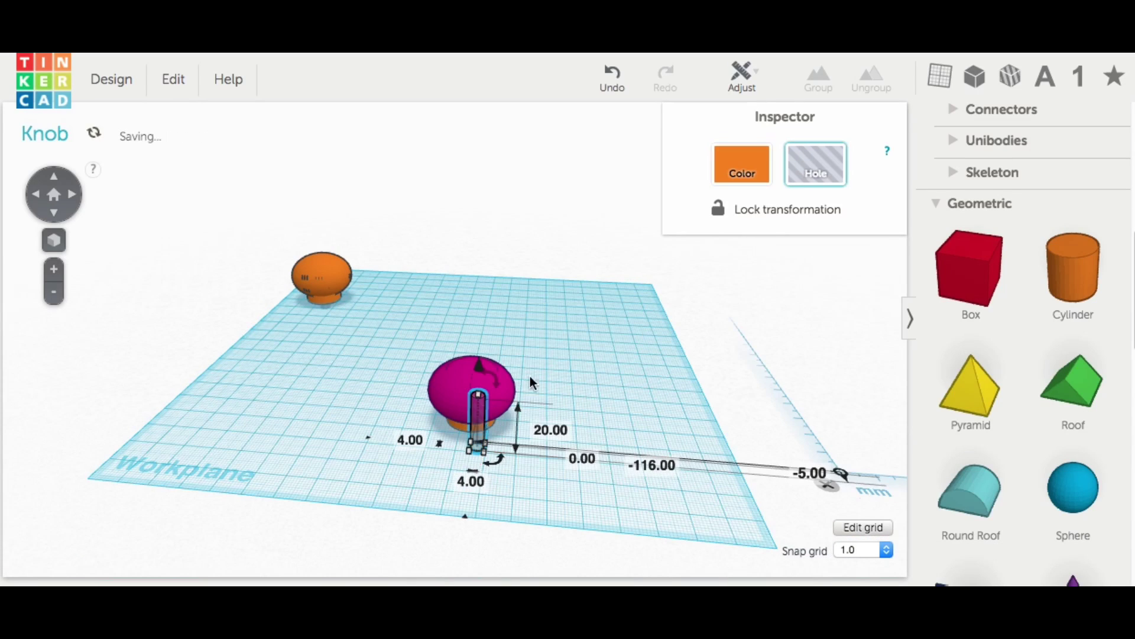
drag(413, 344, 523, 455)
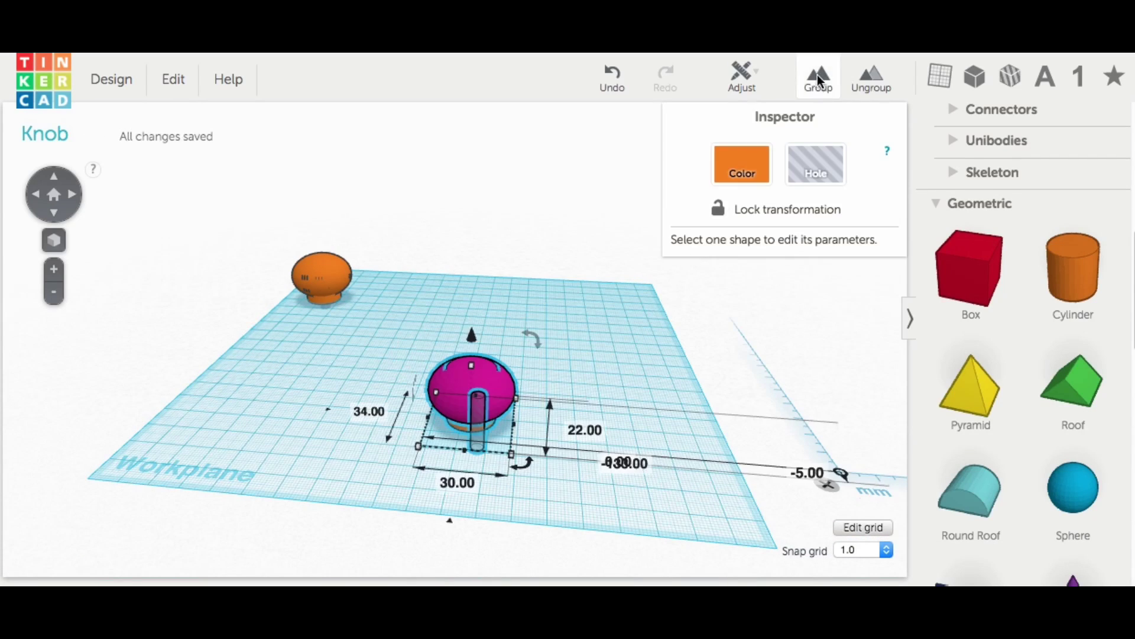
click(744, 73)
click(749, 110)
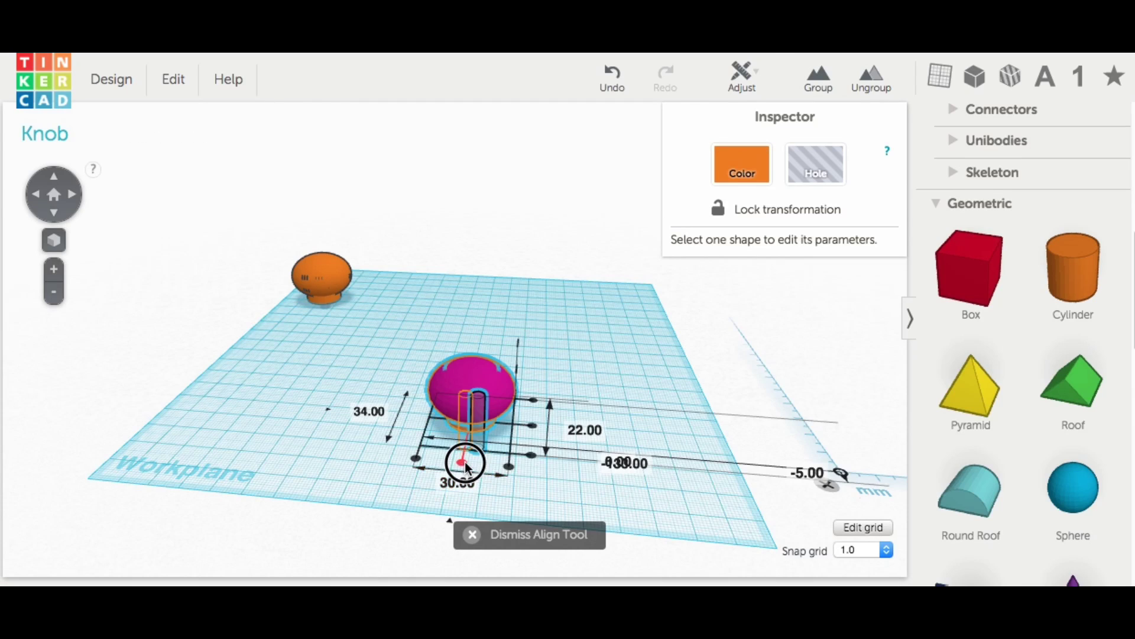
click(466, 465)
right_drag(562, 464, 529, 345)
click(556, 343)
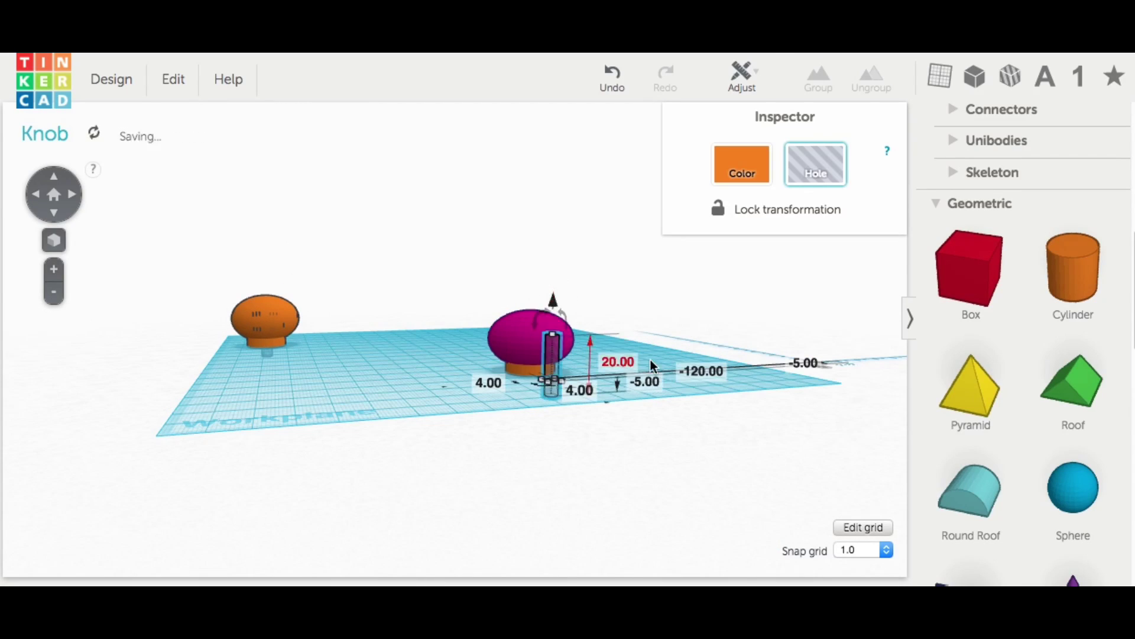
Centre the hole post fully within the knob and select both pieces.
right_drag(653, 367, 591, 331)
drag(430, 320, 547, 436)
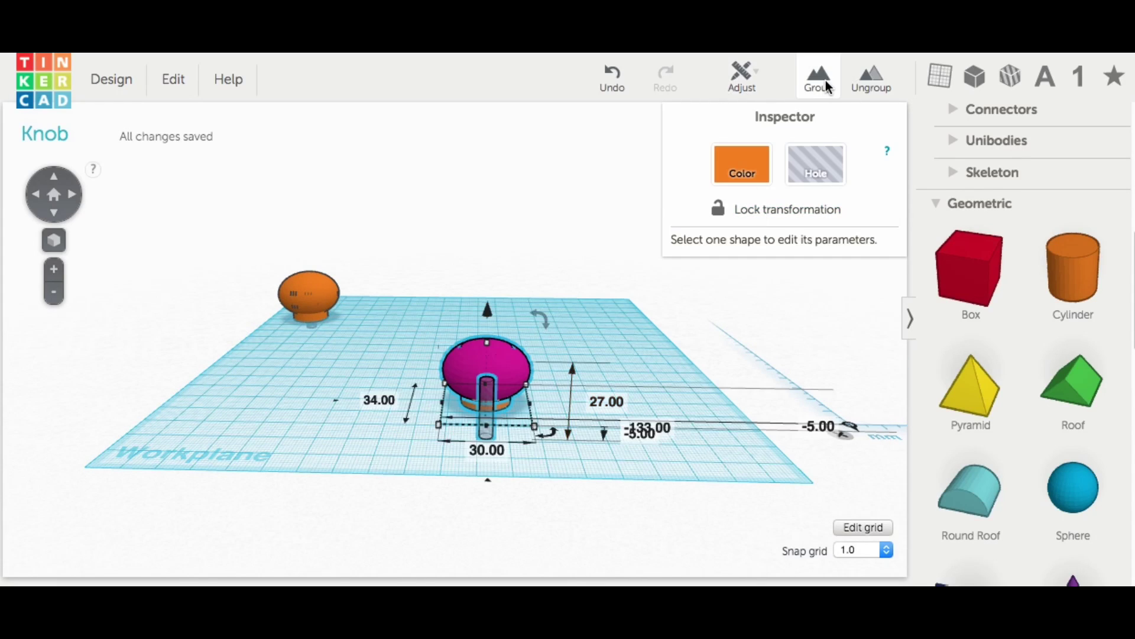
click(743, 76)
click(749, 108)
click(546, 400)
click(391, 443)
right_drag(390, 443, 377, 369)
drag(533, 461, 534, 461)
Group the knob with its hole post, then centre the CHEP lettering on the knob.
key(ctrl+g)
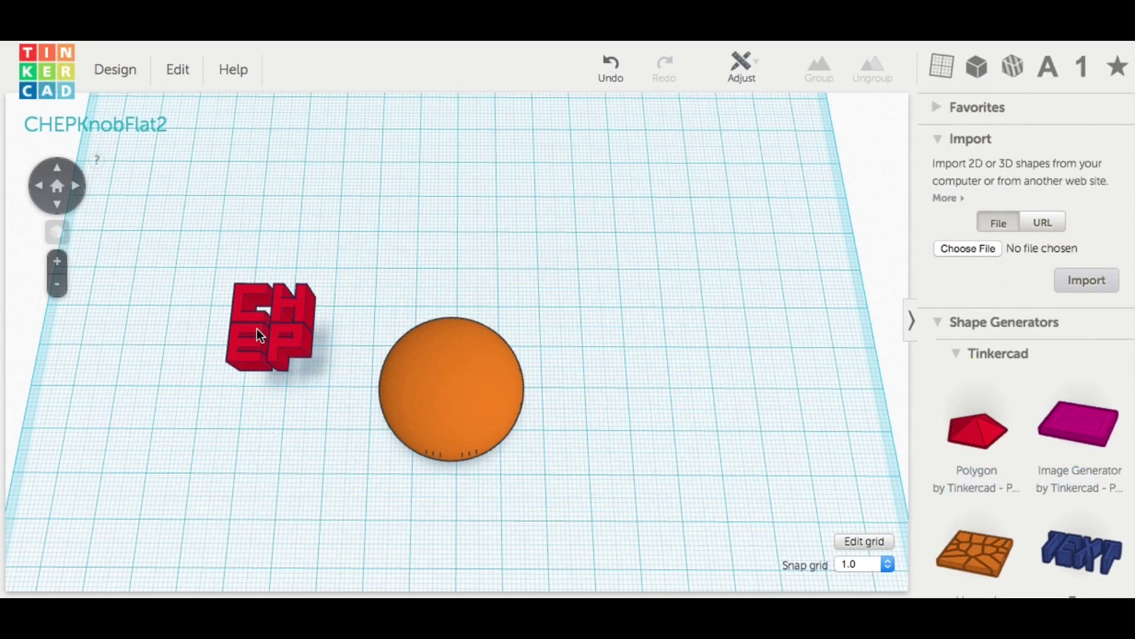
drag(257, 331, 451, 395)
drag(357, 297, 577, 488)
click(757, 62)
click(746, 98)
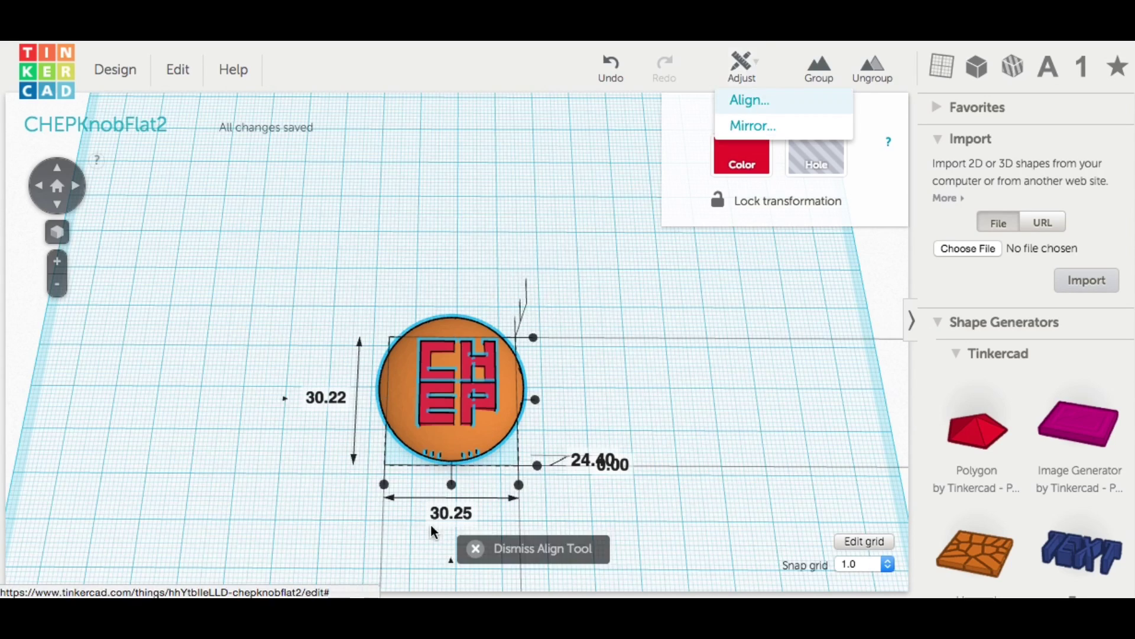
click(451, 485)
click(536, 399)
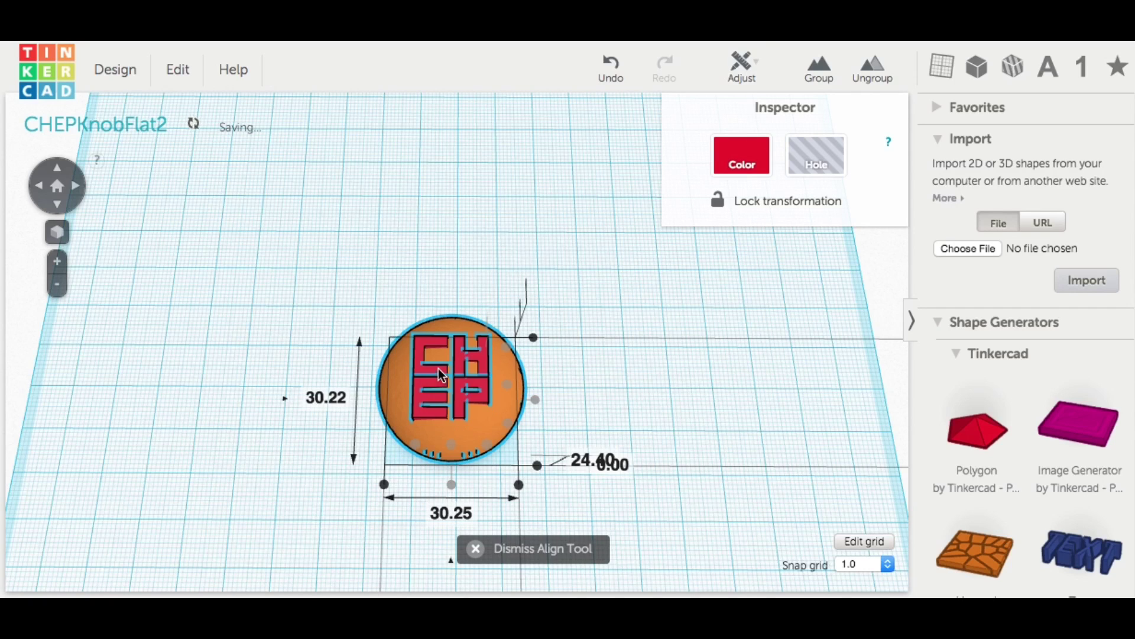
click(646, 407)
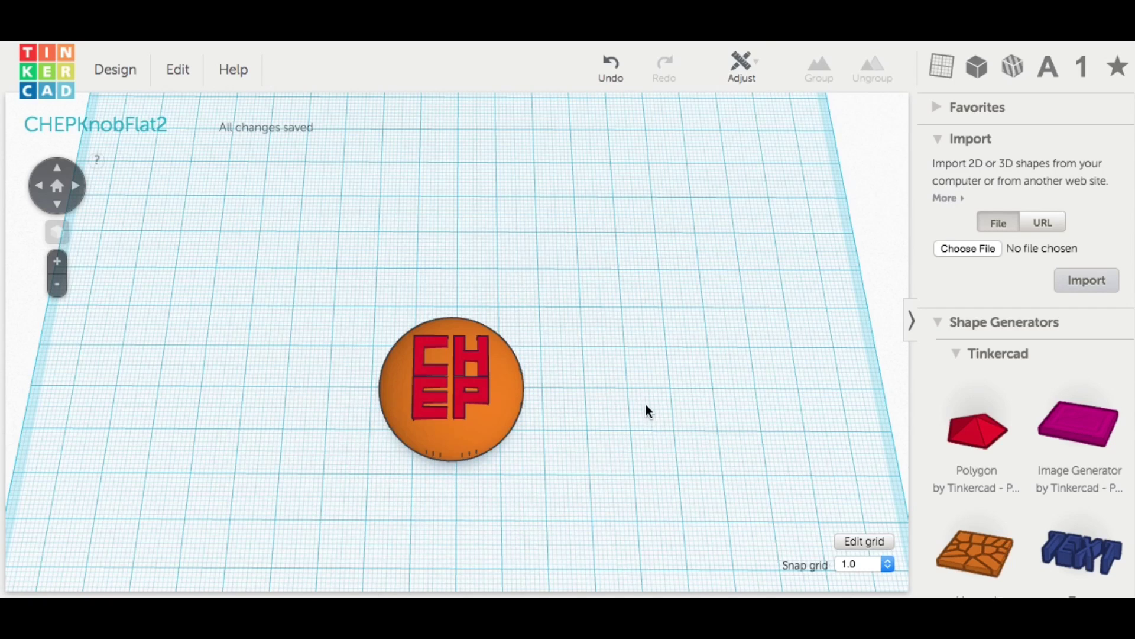
Turn the CHEP lettering into a hole and group it into the knob.
click(435, 368)
click(817, 152)
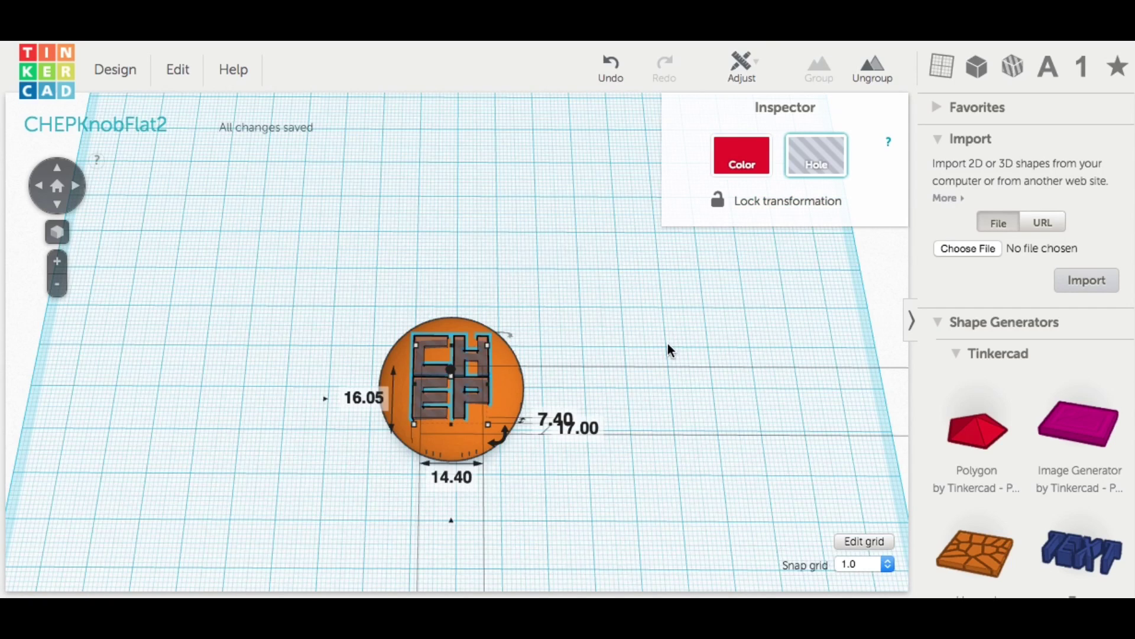
click(629, 326)
drag(370, 304, 565, 481)
click(819, 66)
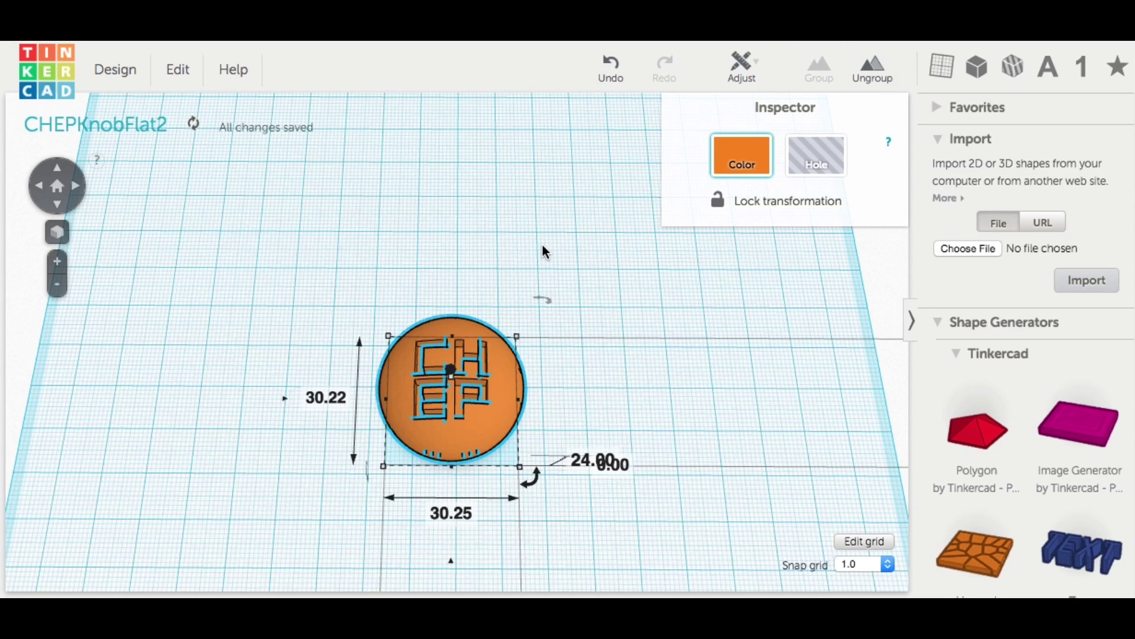
click(611, 298)
right_drag(611, 248, 616, 211)
Centre the hole box on the knob on both axes and group them into one 30.25 × 30.22 × 19 mm knob.
click(115, 69)
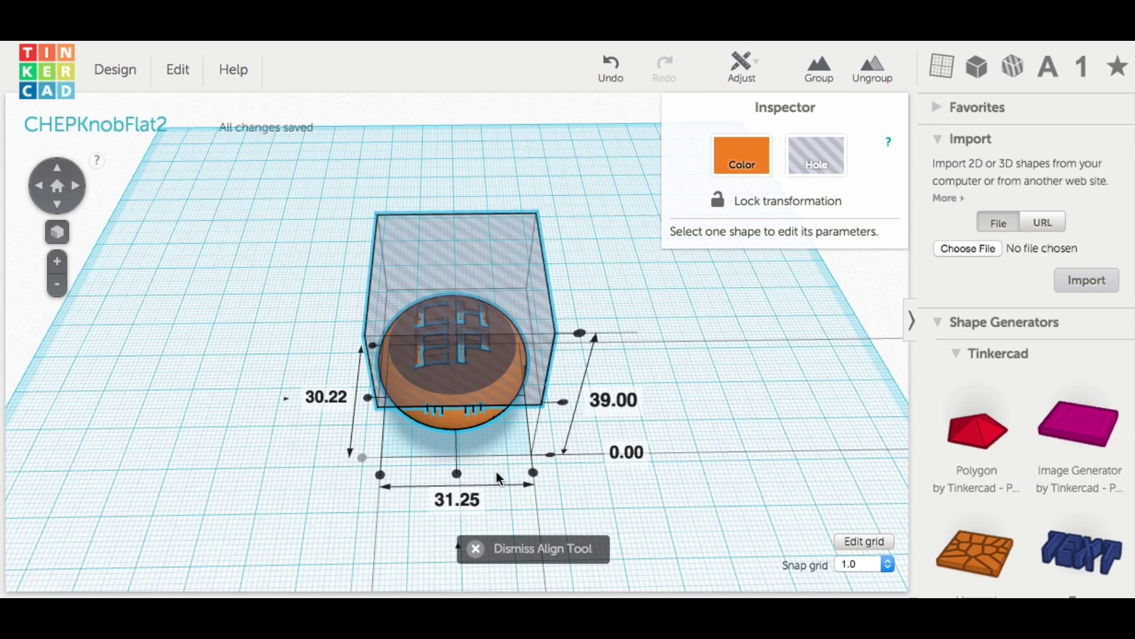
click(457, 473)
click(368, 397)
click(308, 308)
drag(535, 451, 602, 459)
click(828, 67)
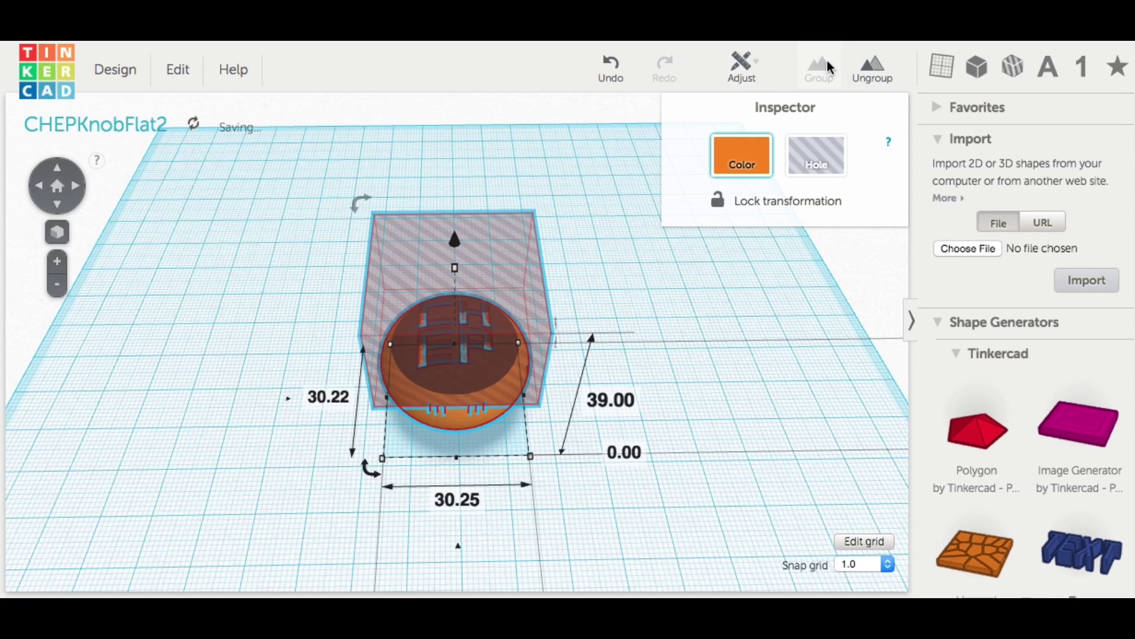
click(555, 336)
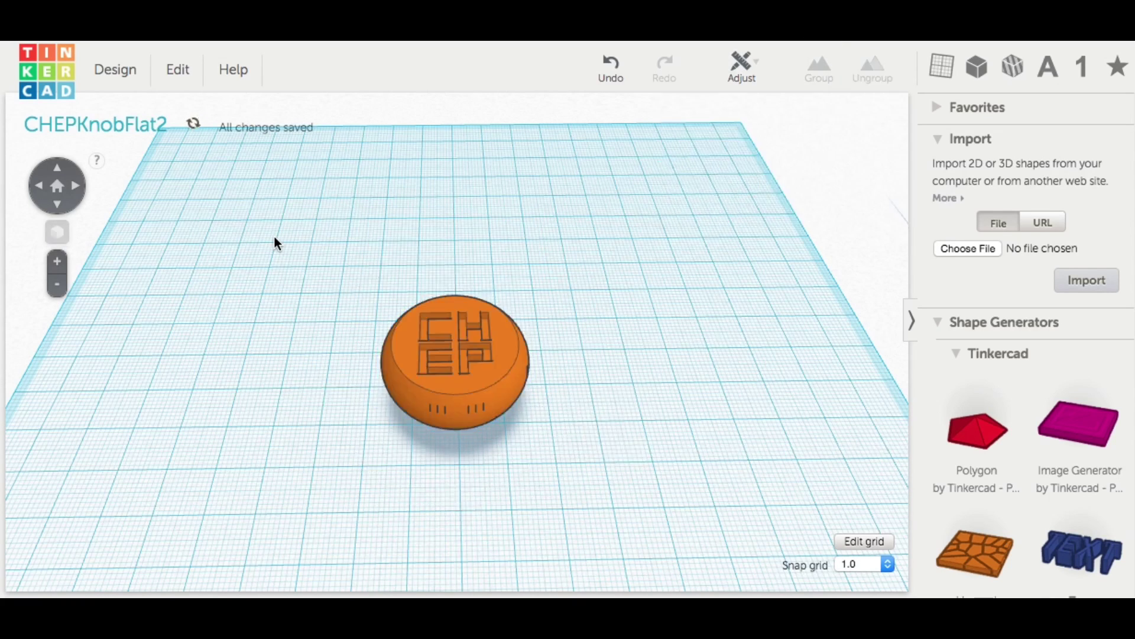
Ungroup the knob and move the striped hole box off to the right.
click(582, 437)
right_drag(583, 437, 243, 172)
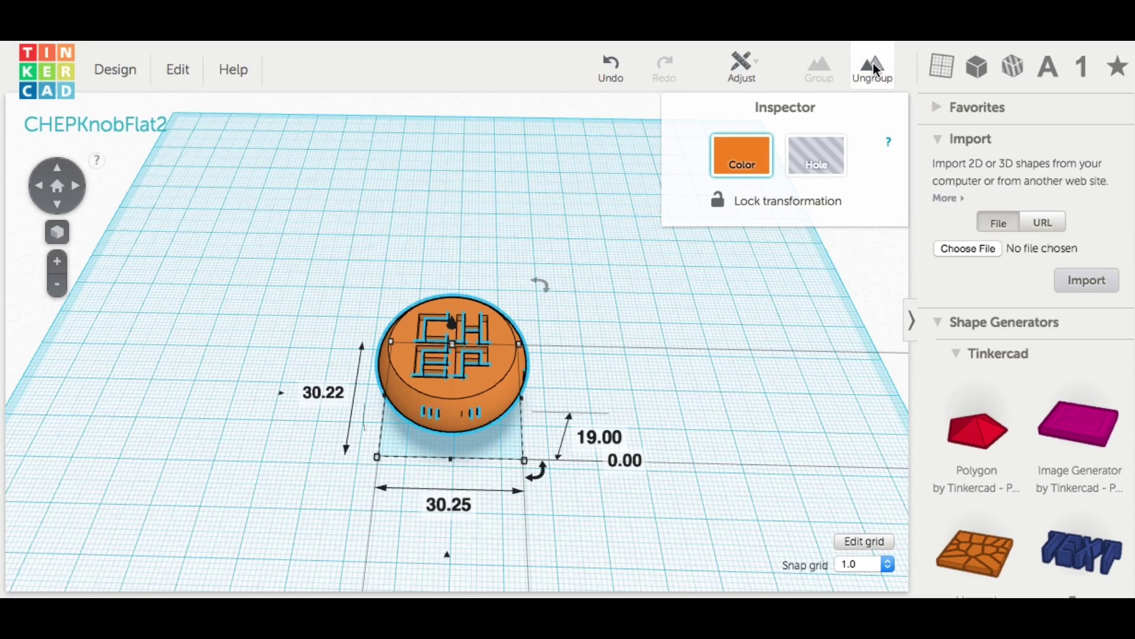
click(873, 61)
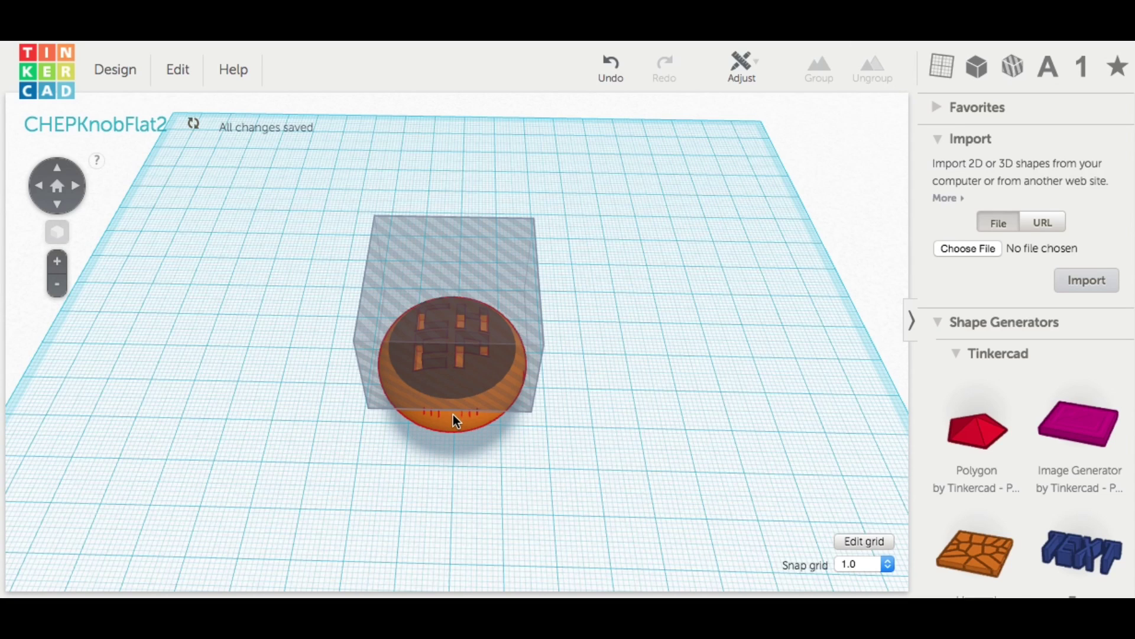
click(881, 83)
drag(452, 331, 710, 322)
Duplicate the CHEP lettering.
click(435, 324)
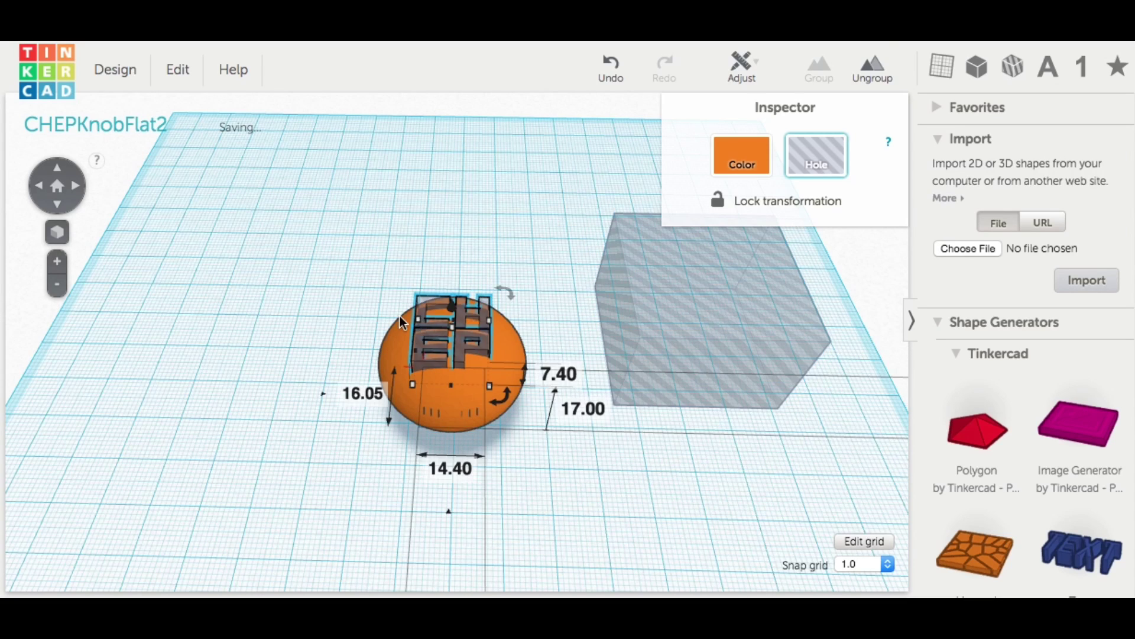
click(183, 71)
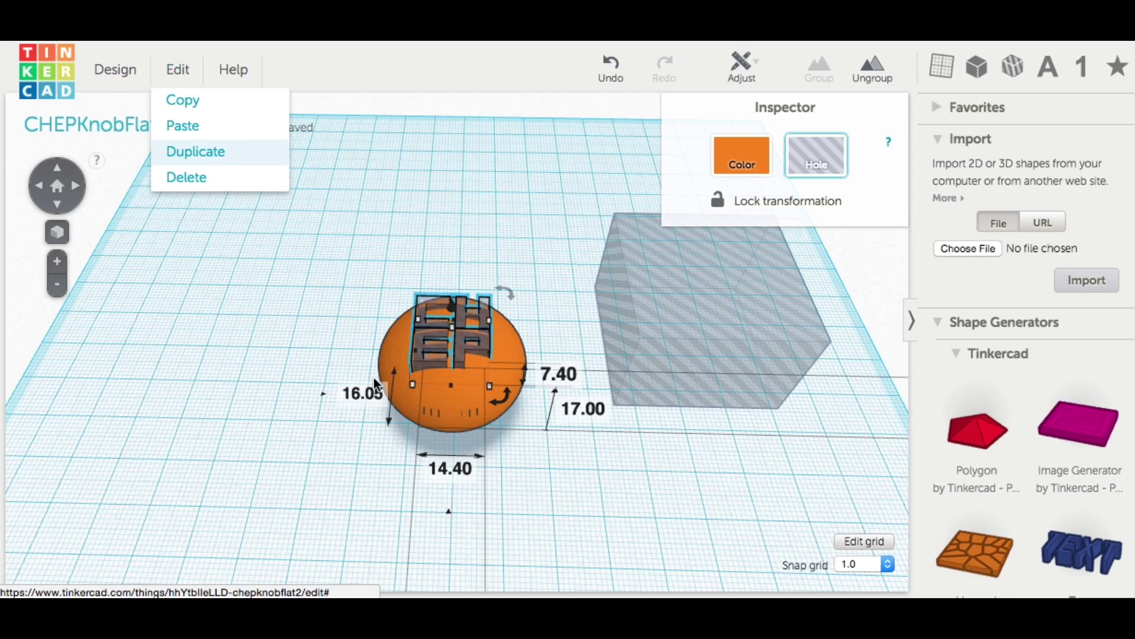
key(ctrl+z)
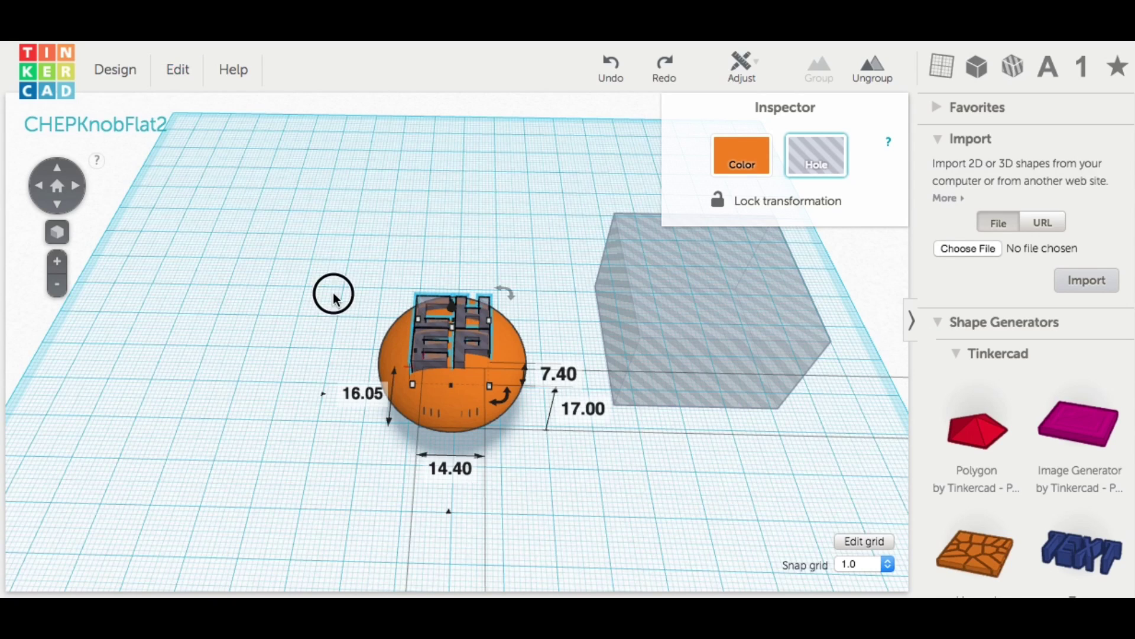
Move the lettering copy to the left and make it solid.
drag(334, 297, 196, 302)
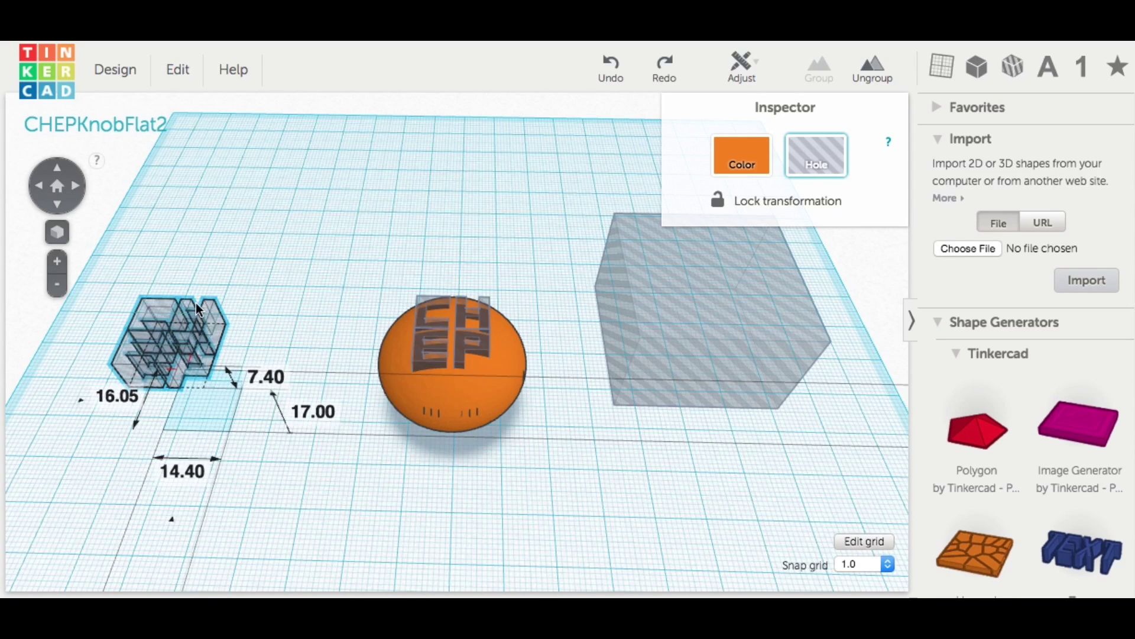
click(741, 150)
click(787, 463)
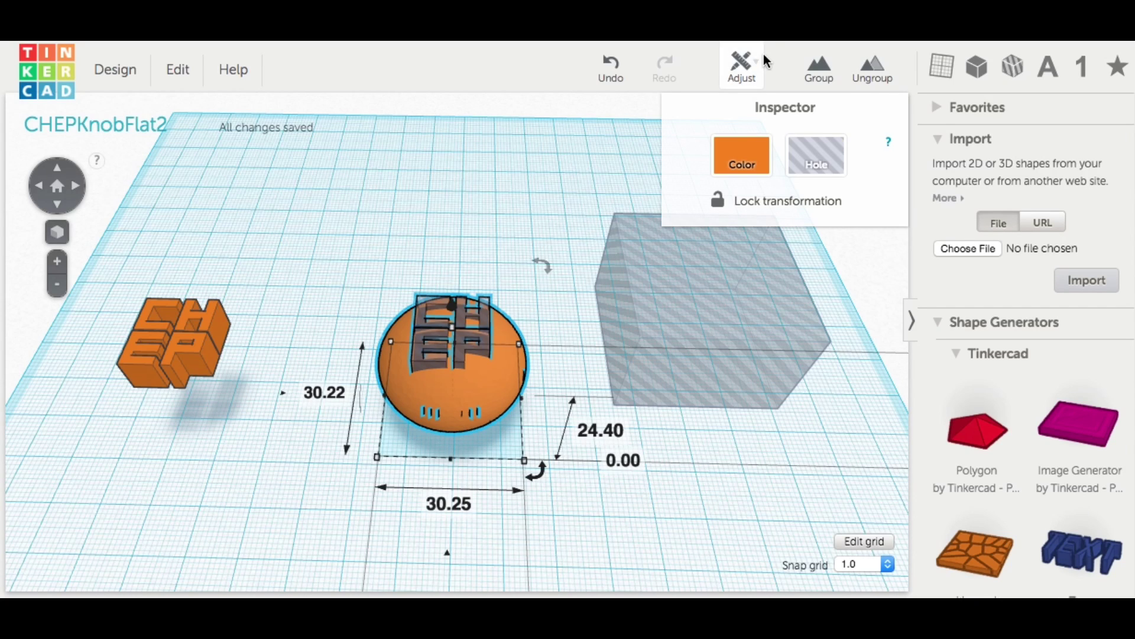
Align the knob's parts on both axes.
click(742, 62)
click(746, 99)
click(450, 477)
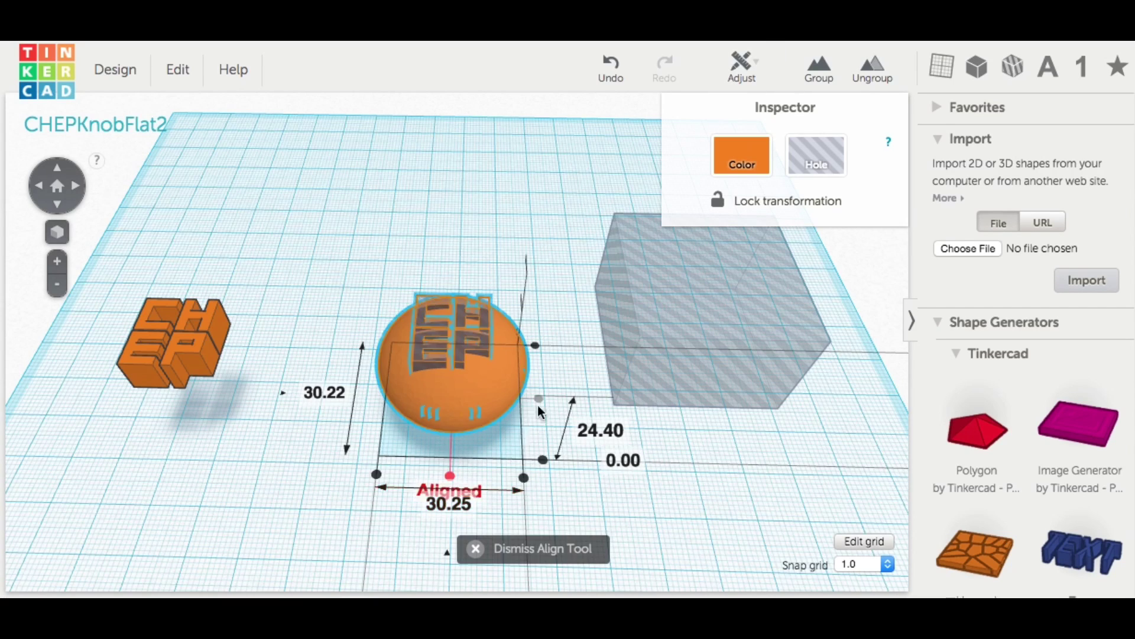
click(538, 397)
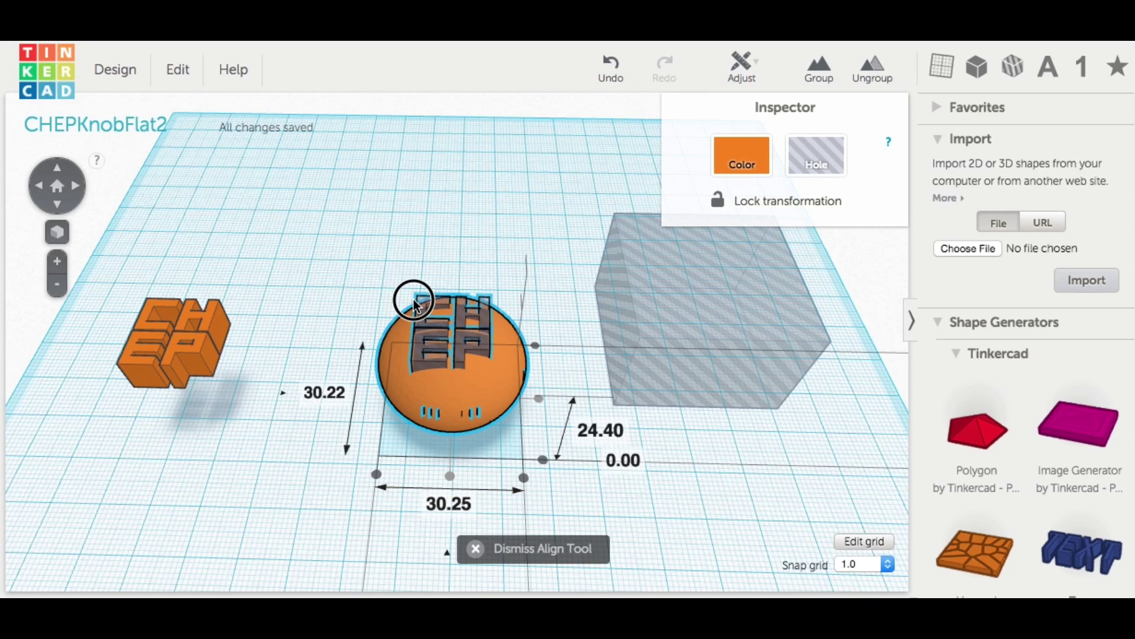
click(540, 233)
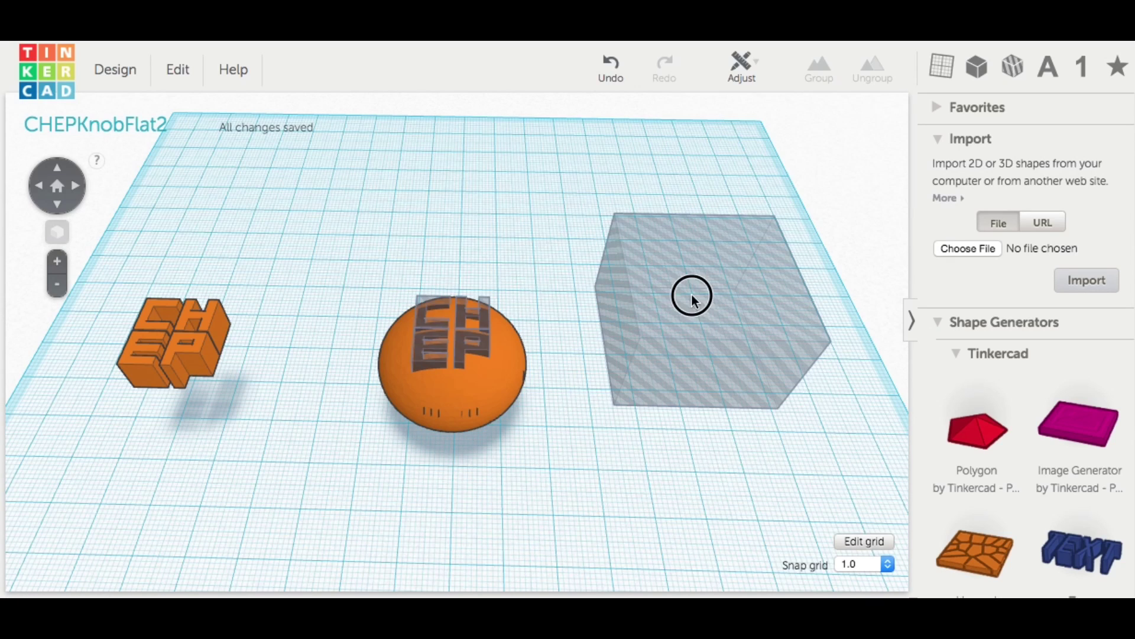
Put the hole box back over the knob, centre it, and group to re-cut the recess.
drag(690, 293, 402, 325)
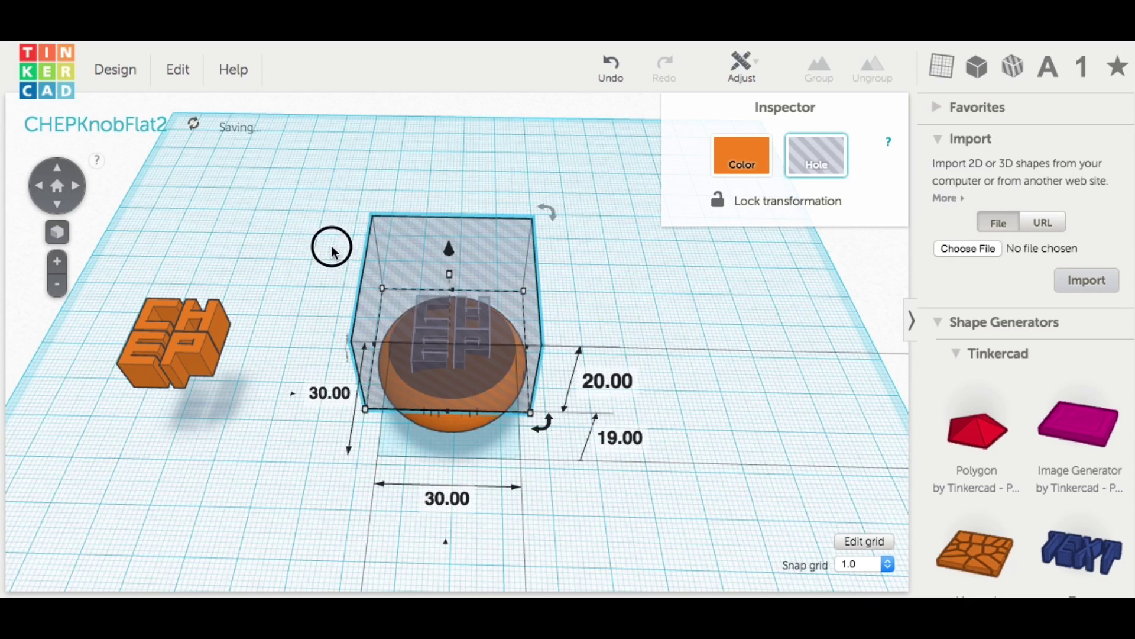
drag(367, 474, 655, 241)
click(742, 62)
click(748, 102)
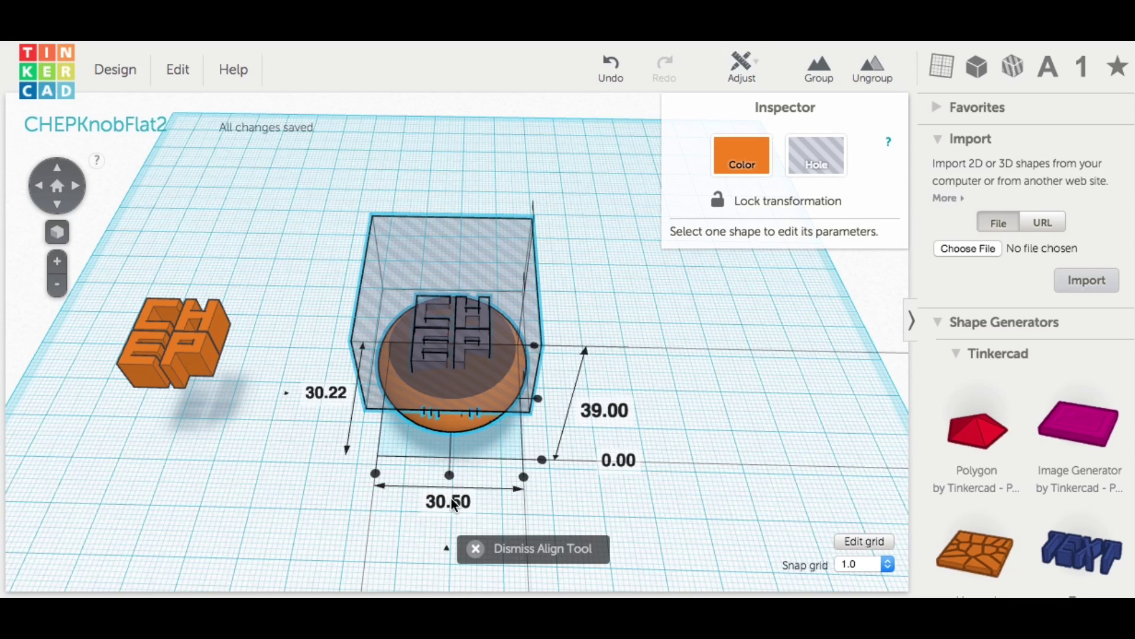
click(450, 475)
drag(324, 208, 553, 477)
click(821, 59)
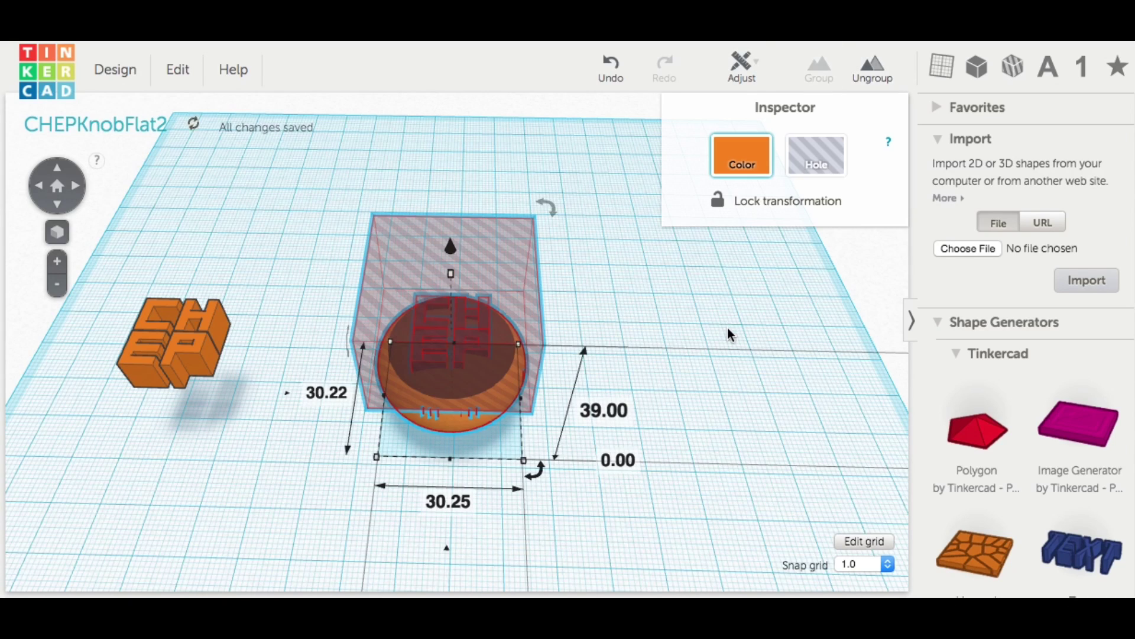
click(681, 314)
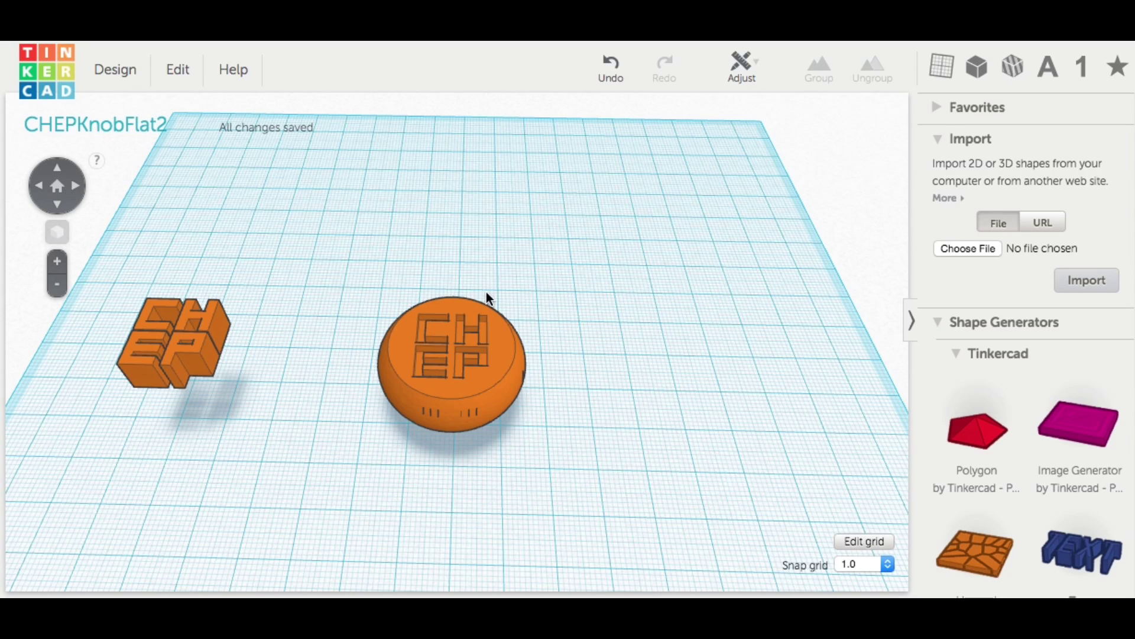
Move the CHEP letters onto the knob, colour them red and centre them.
click(229, 350)
drag(229, 350, 465, 348)
click(727, 151)
click(566, 298)
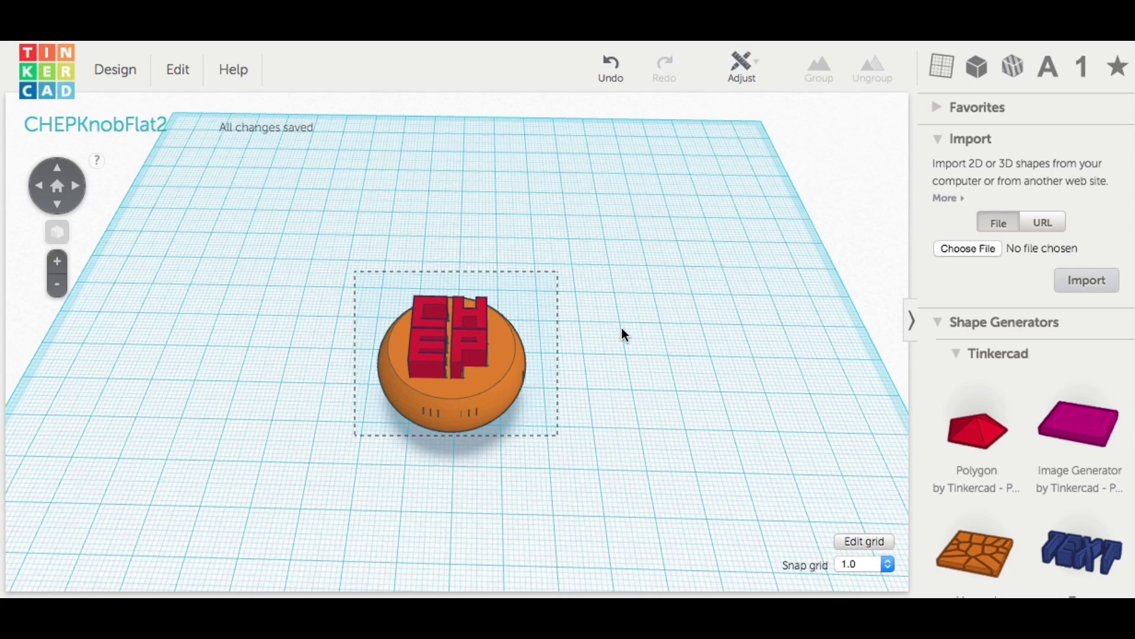
click(763, 59)
click(748, 97)
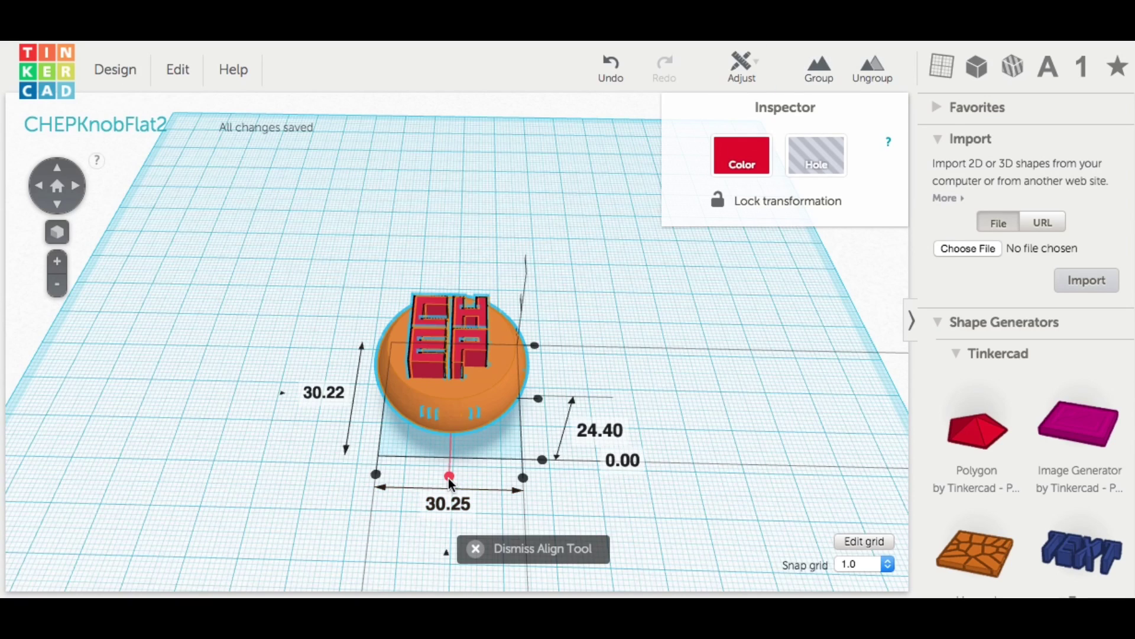
click(449, 476)
click(538, 398)
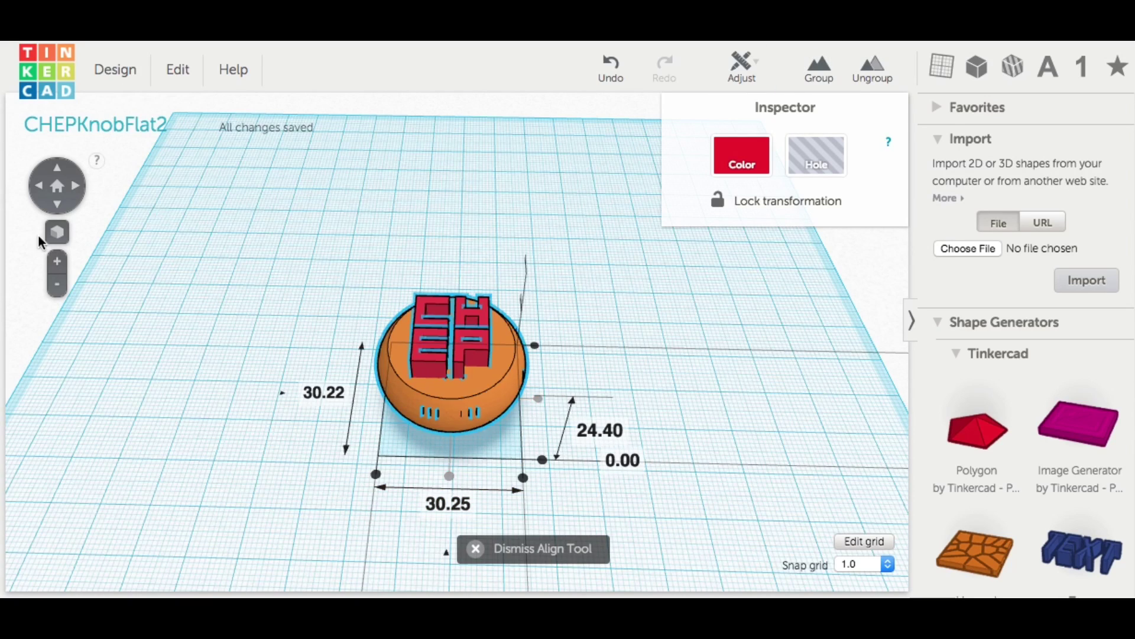
Lower the red letters onto the knob, then move them beside it to the right.
click(57, 233)
click(431, 293)
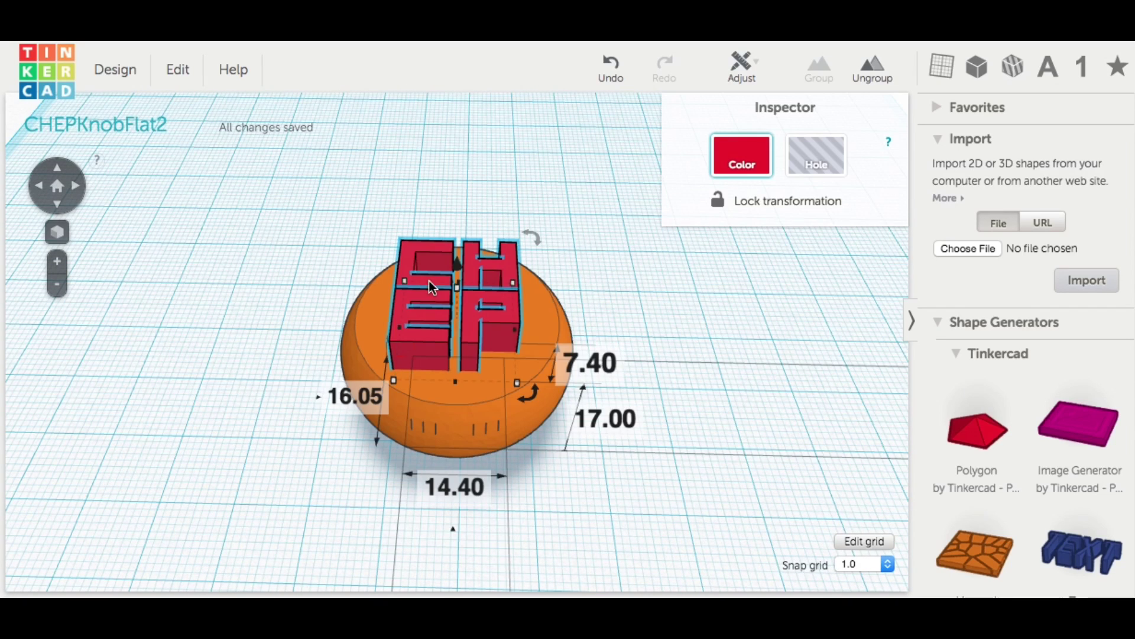
drag(456, 287, 456, 317)
click(783, 299)
right_drag(783, 299, 729, 340)
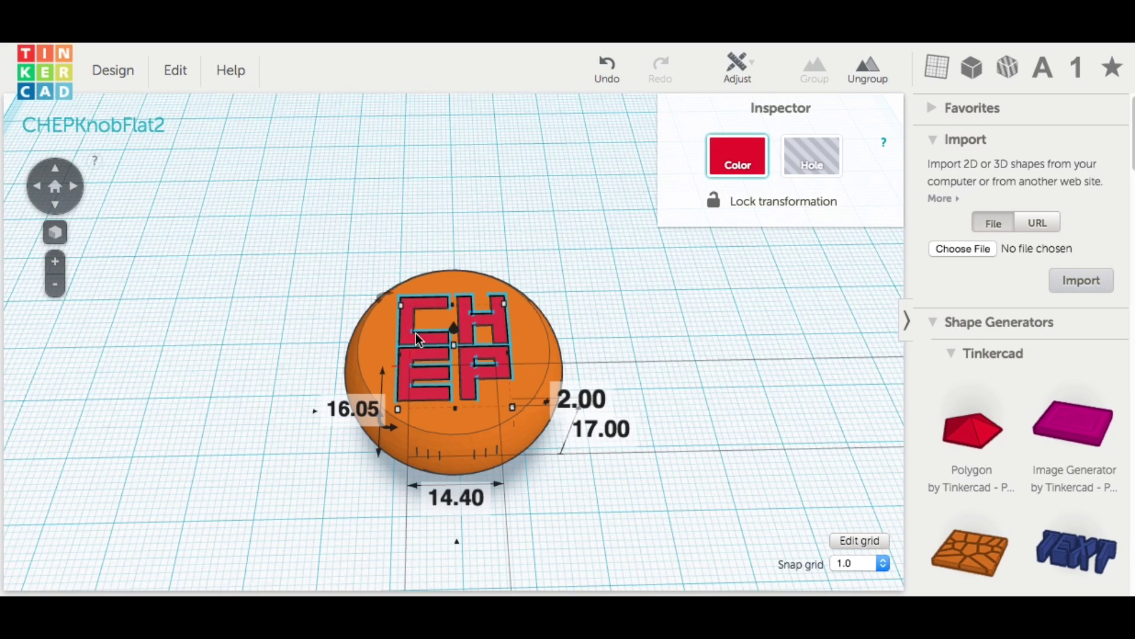
drag(464, 335, 649, 325)
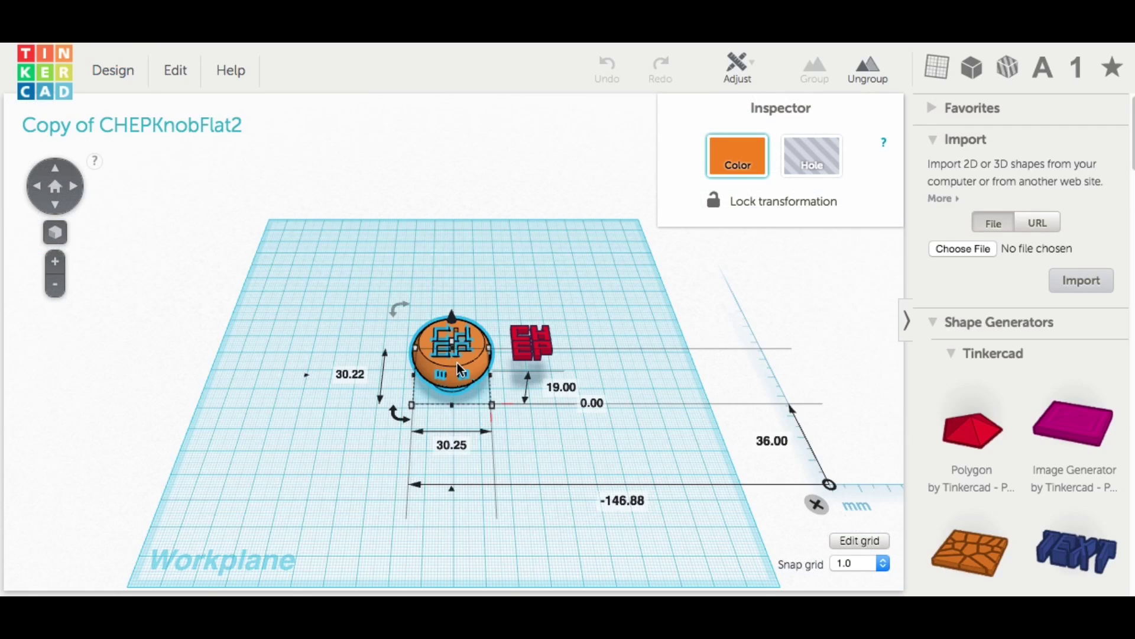
Delete the knob from the copied design and rename it CHEPKnobFlat2_letter.
key(Delete)
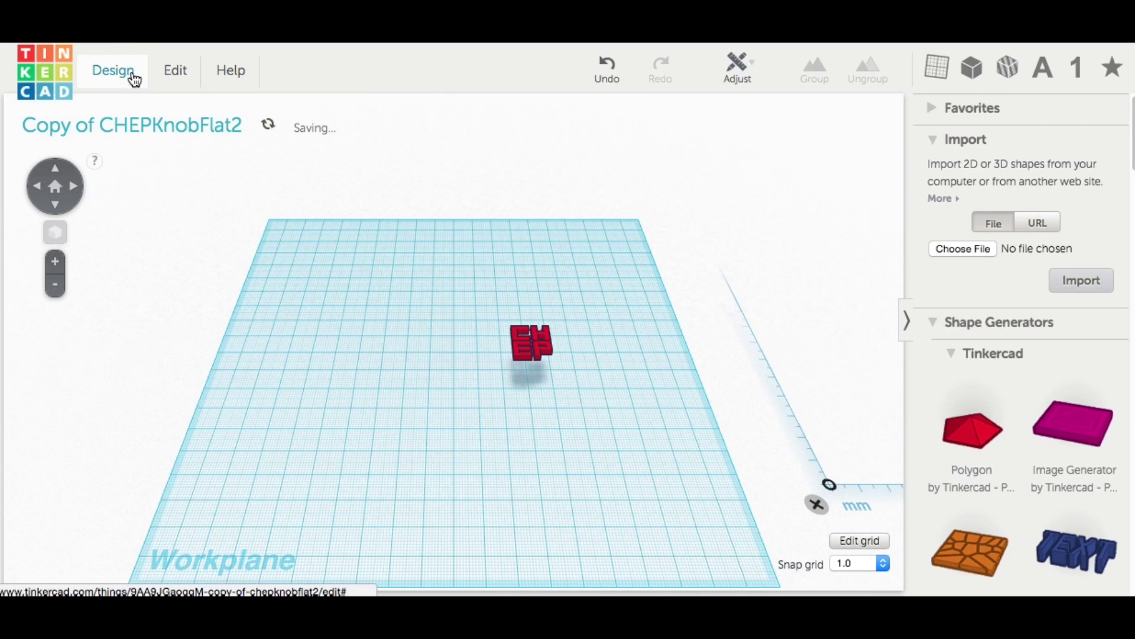
click(134, 80)
click(144, 177)
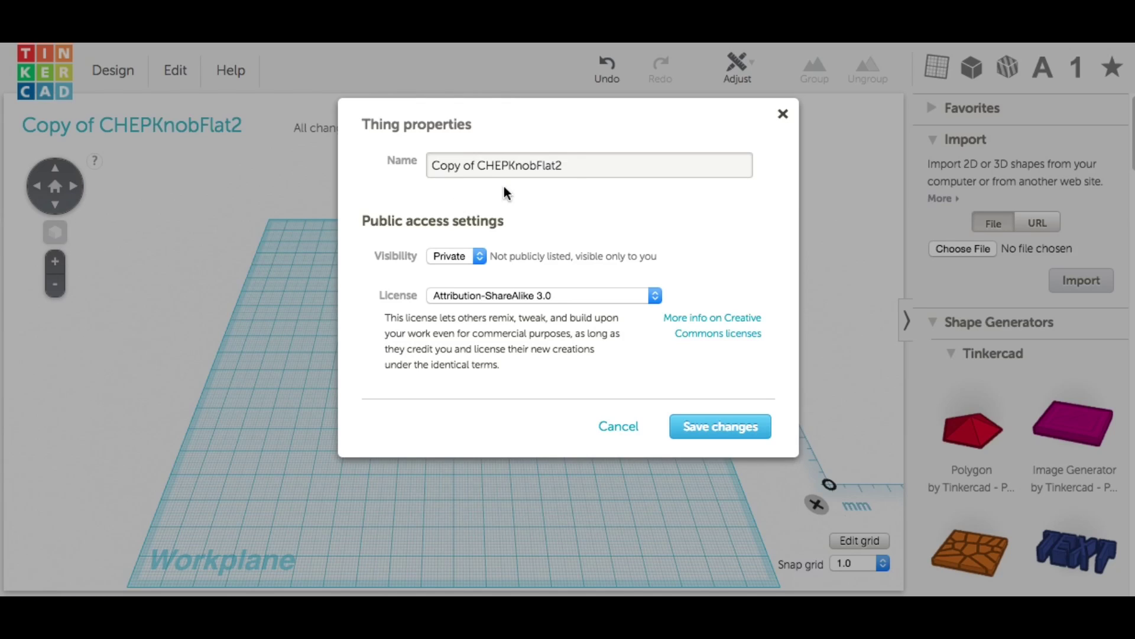
drag(477, 165, 428, 165)
key(BackSpace)
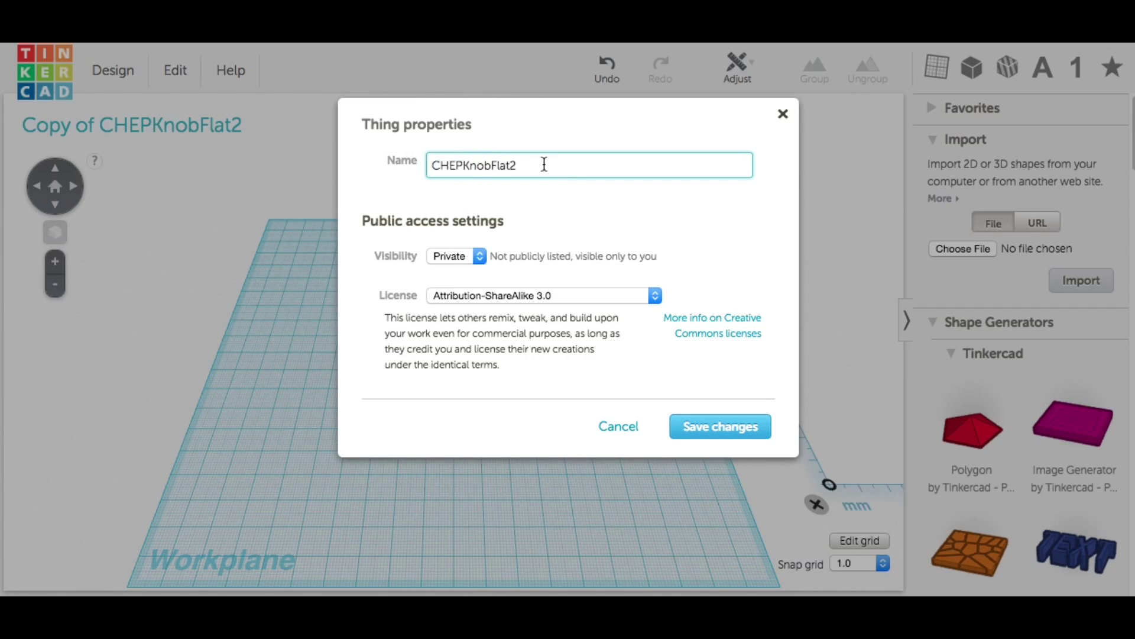
Save the renamed design and delete the red letters from the original knob.
click(707, 427)
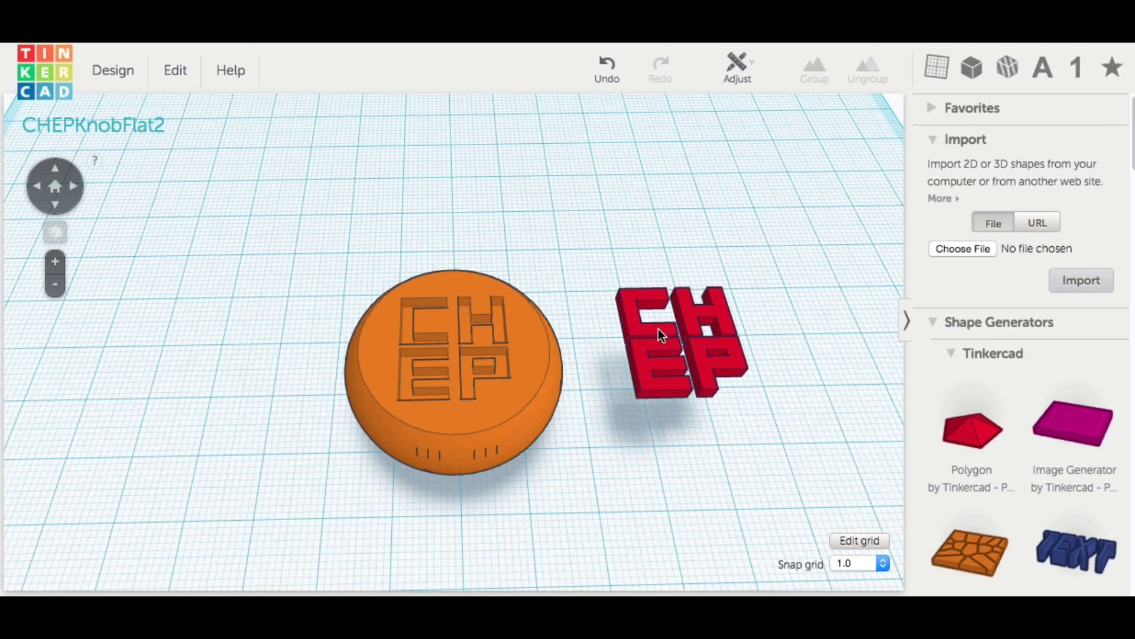
click(659, 331)
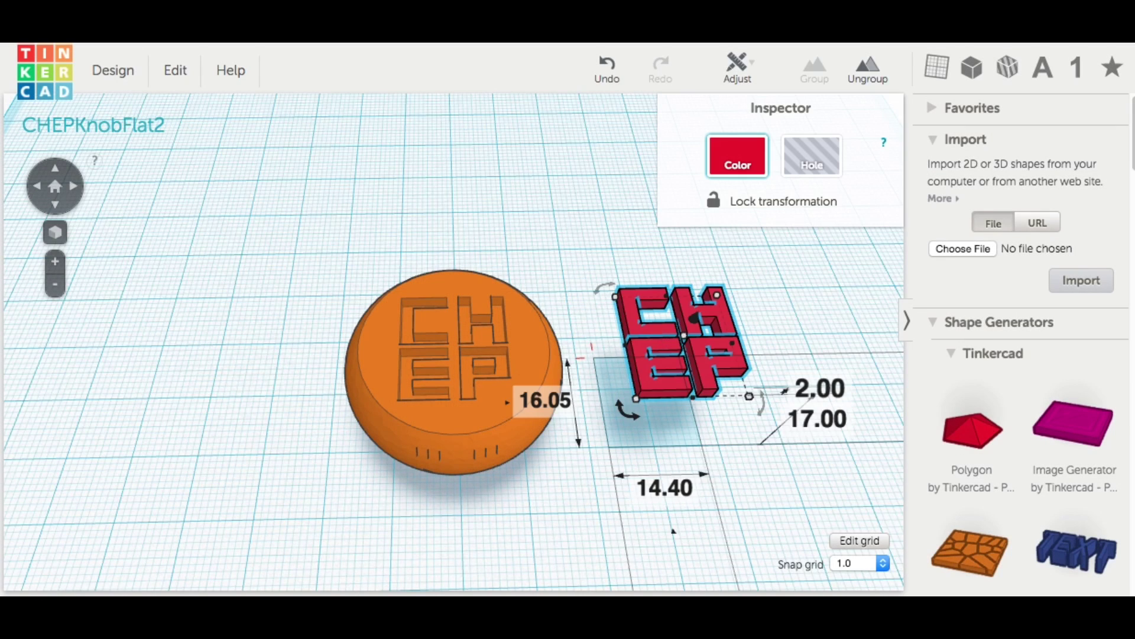
key(Delete)
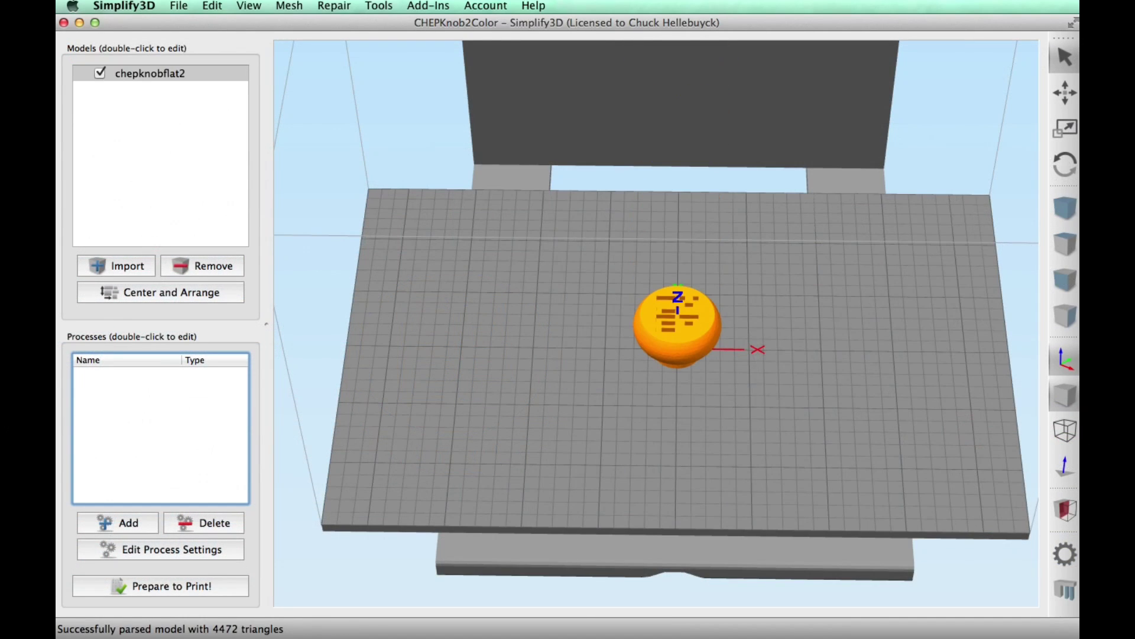
Add the CHEP letters model to the build plate and set its Z offset to −1.00 mm.
drag(482, 510, 560, 484)
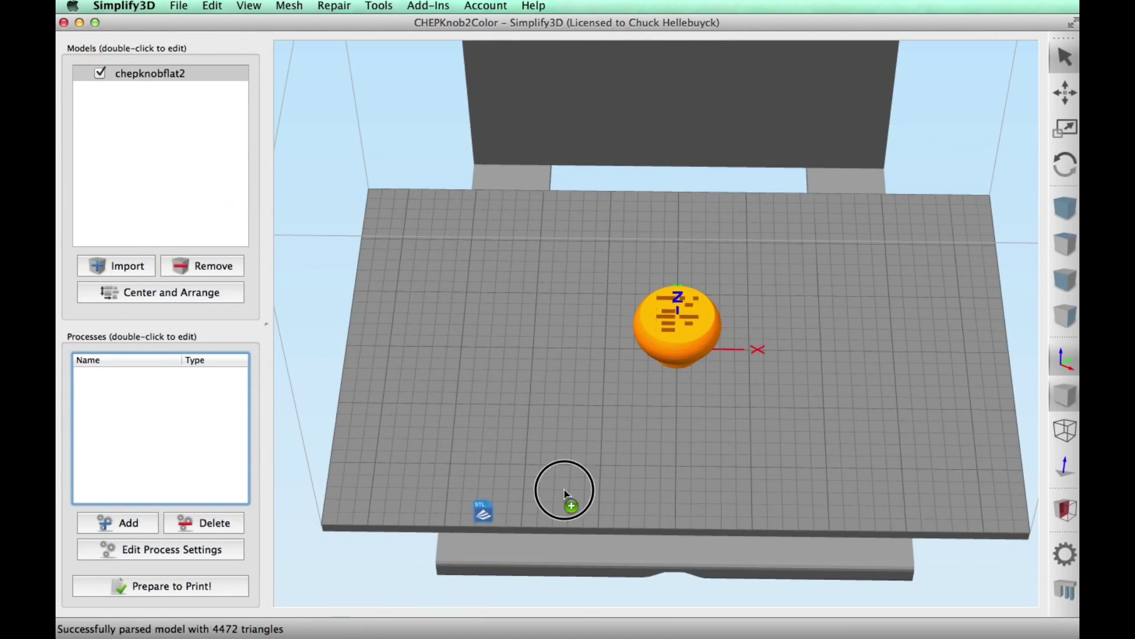
double_click(659, 366)
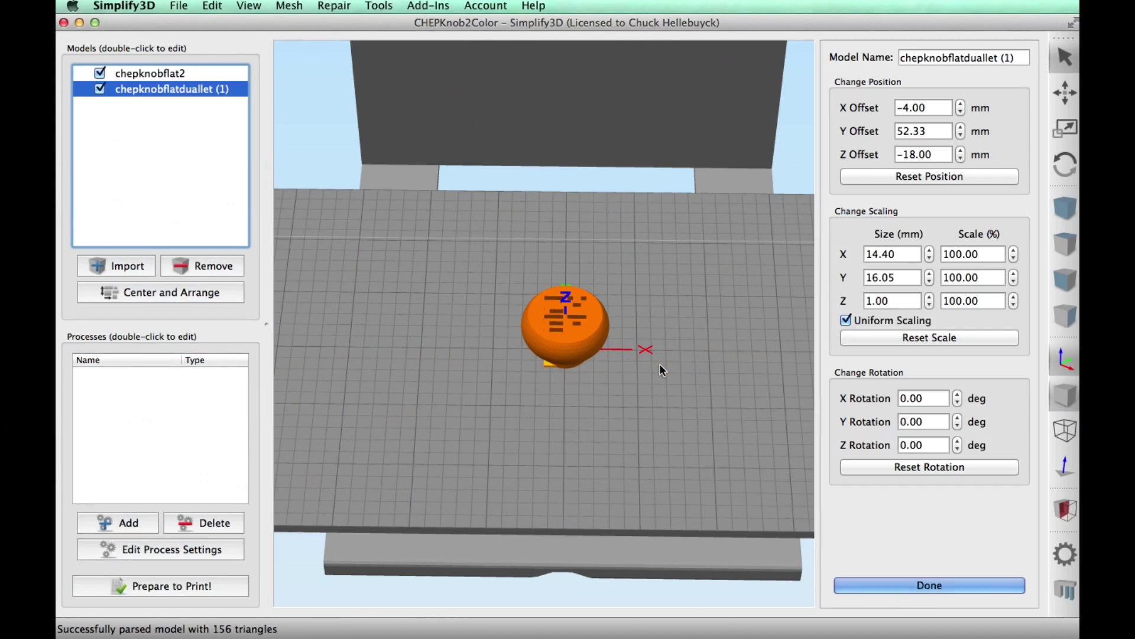
click(960, 151)
click(961, 151)
click(961, 151)
click(961, 151)
click(961, 152)
click(960, 151)
click(961, 152)
click(961, 158)
scroll(585, 361, up, 3)
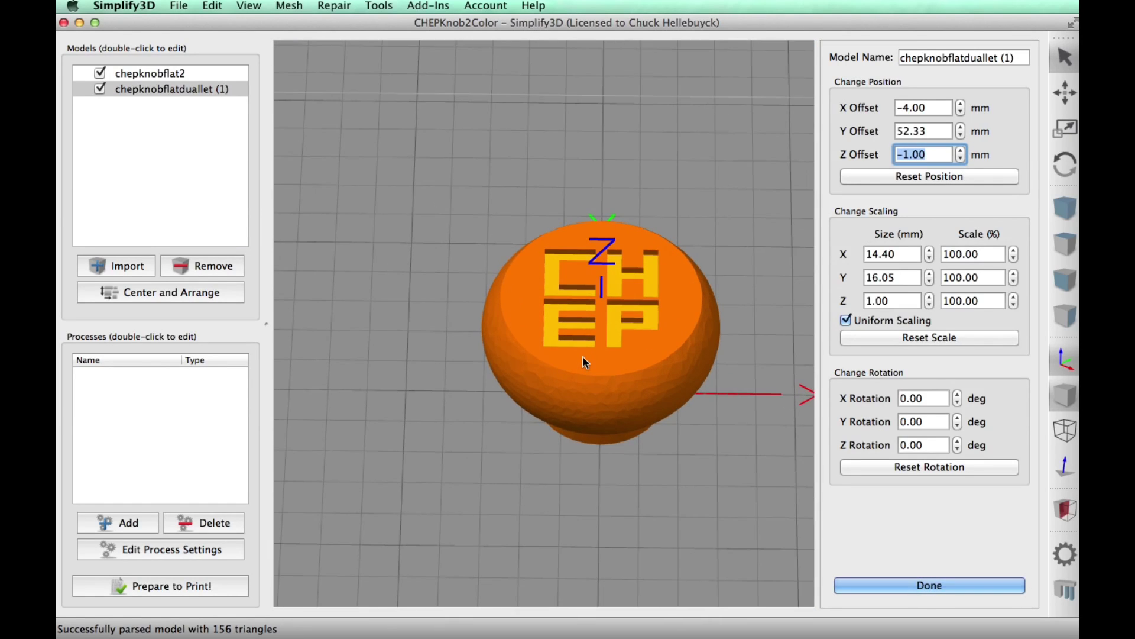
scroll(583, 358, down, 2)
Close the object settings and check the chepknobflat2 and letters models in the list.
click(969, 585)
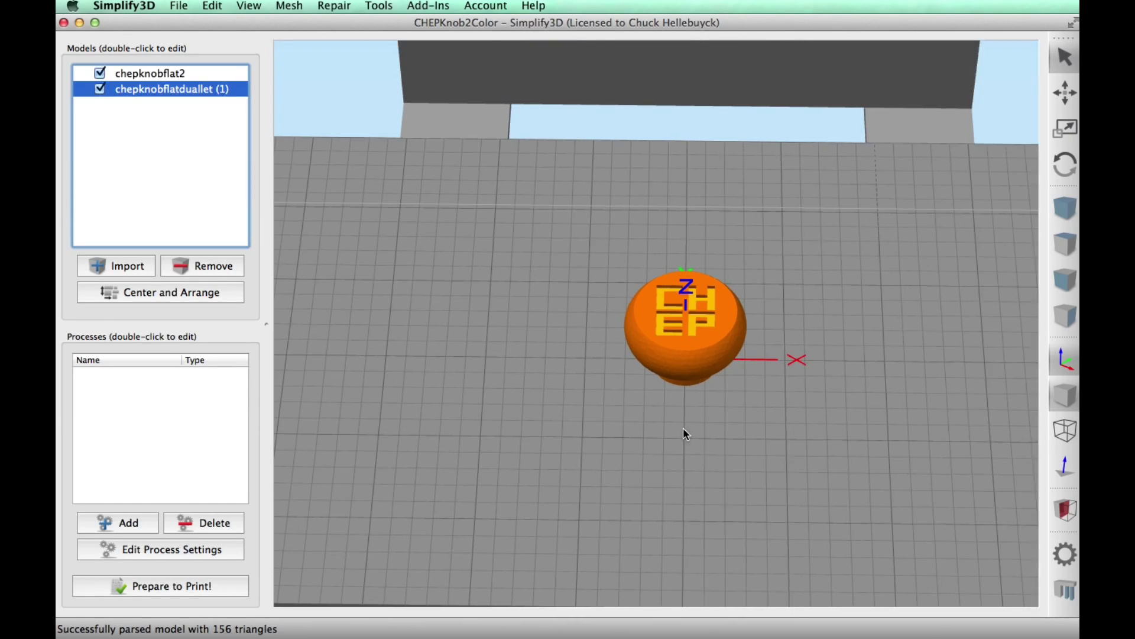
scroll(684, 420, up, 3)
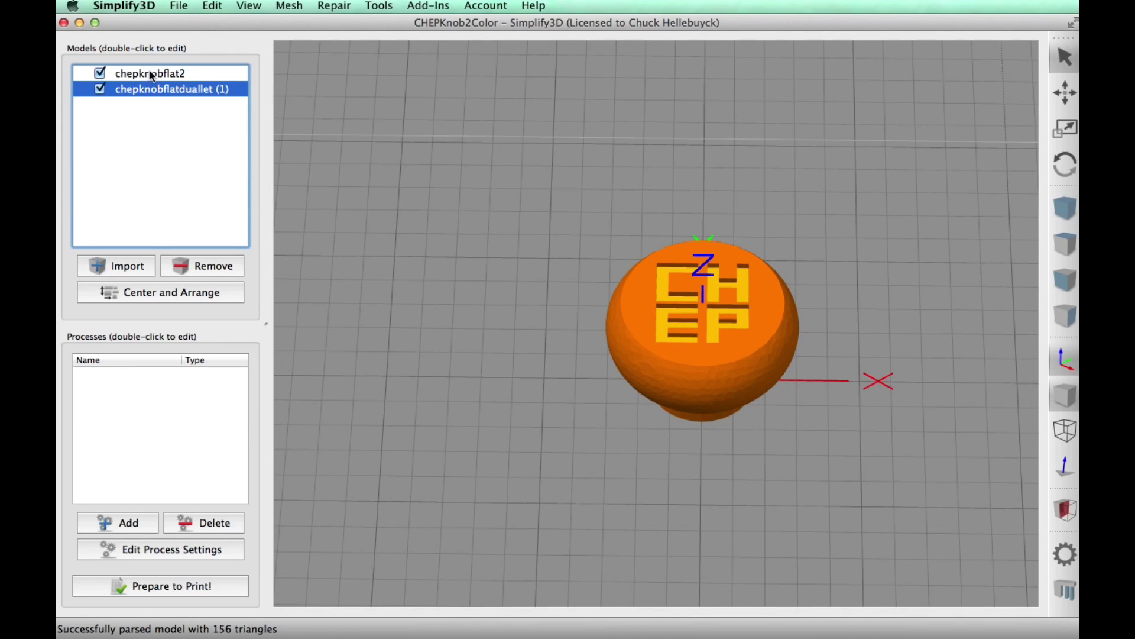
click(152, 75)
click(157, 92)
Run the Dual Extrusion Wizard with the FlashForge Dual template, without grouping or aligning the models.
click(382, 8)
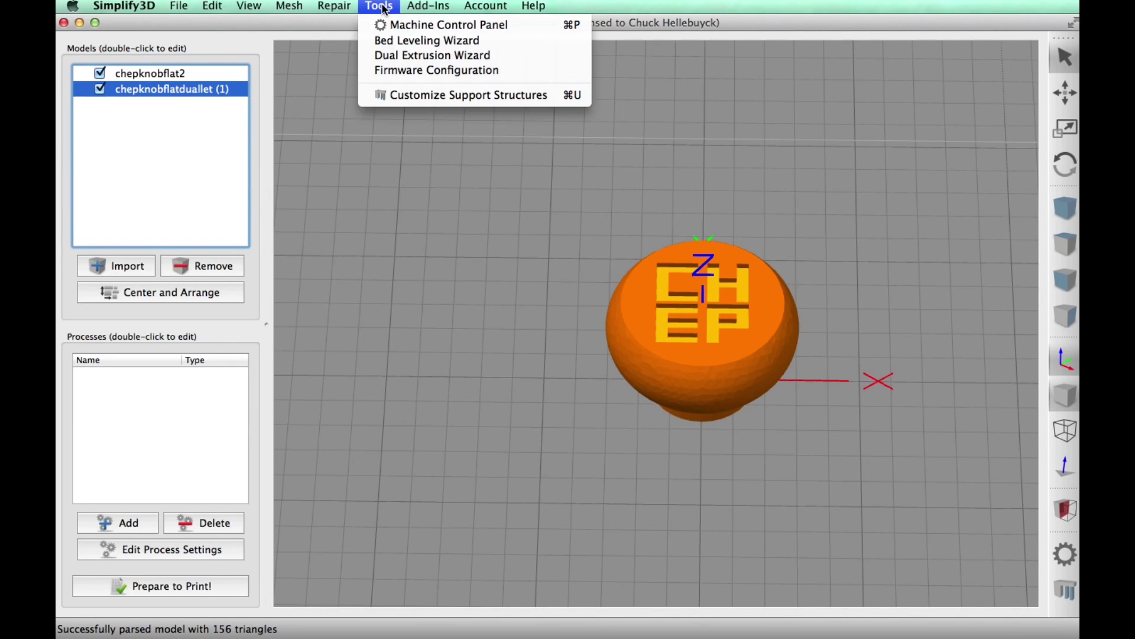
click(440, 55)
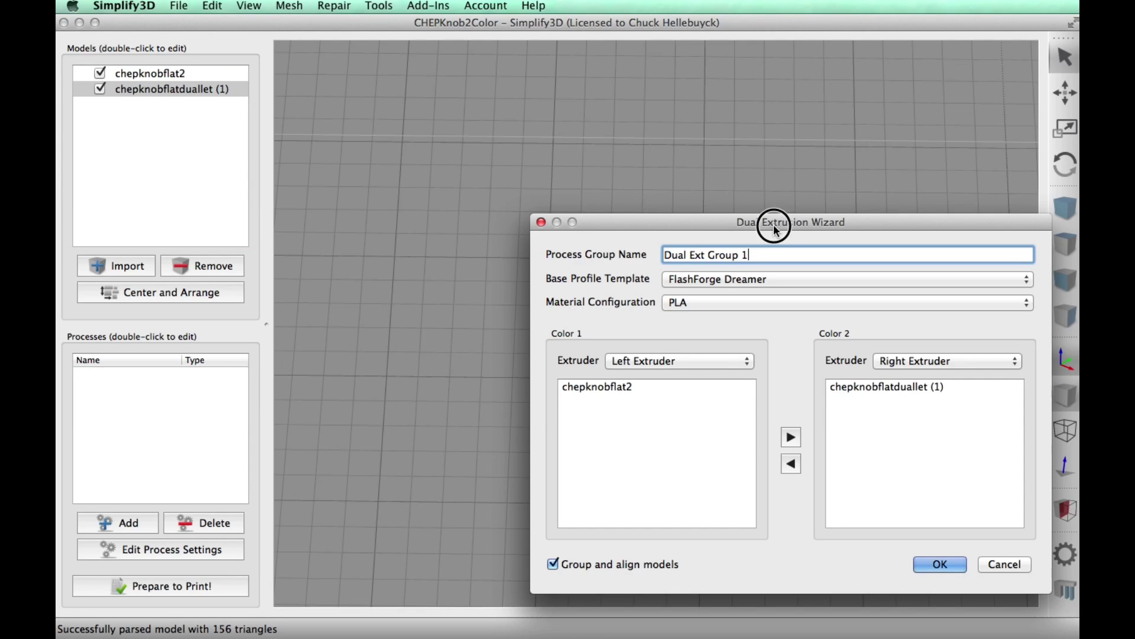
drag(773, 222, 340, 107)
click(591, 157)
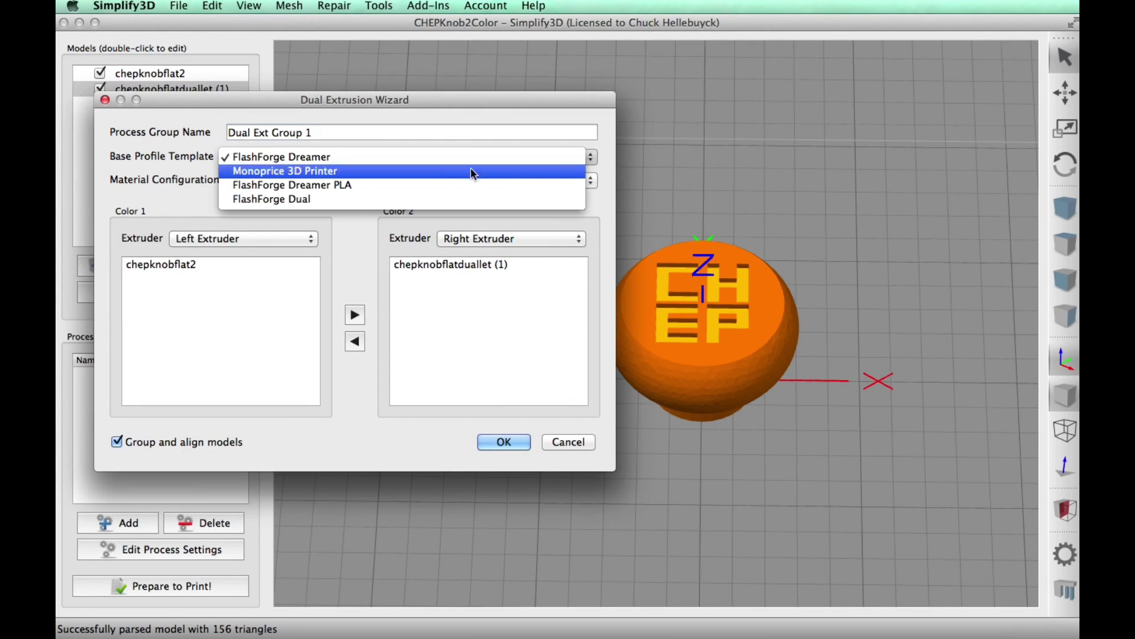
click(363, 200)
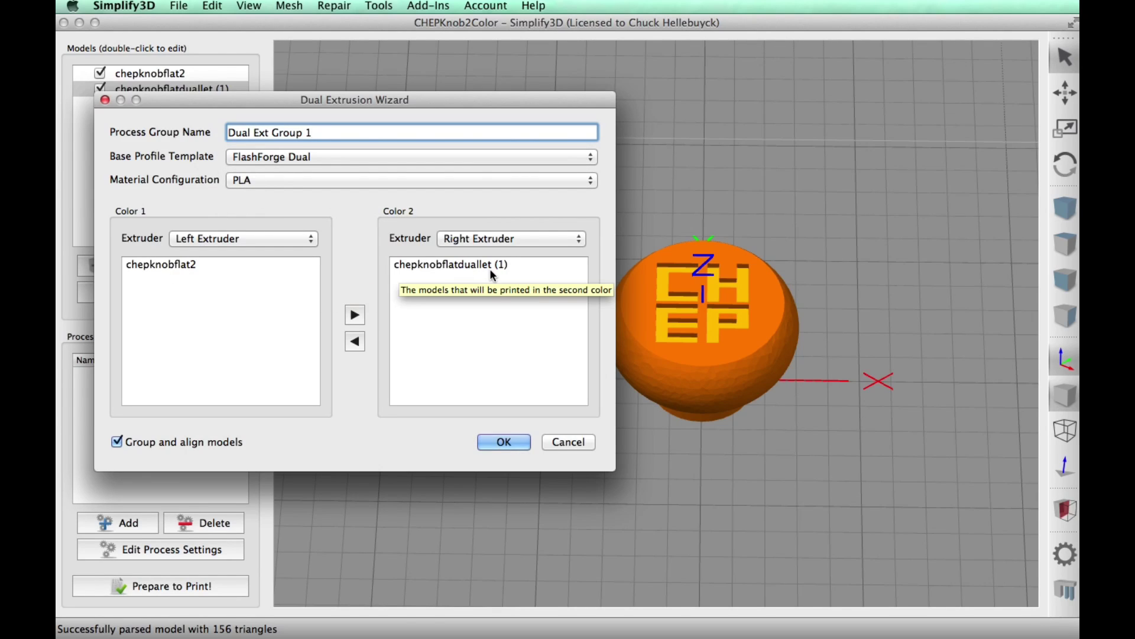
click(119, 442)
click(507, 442)
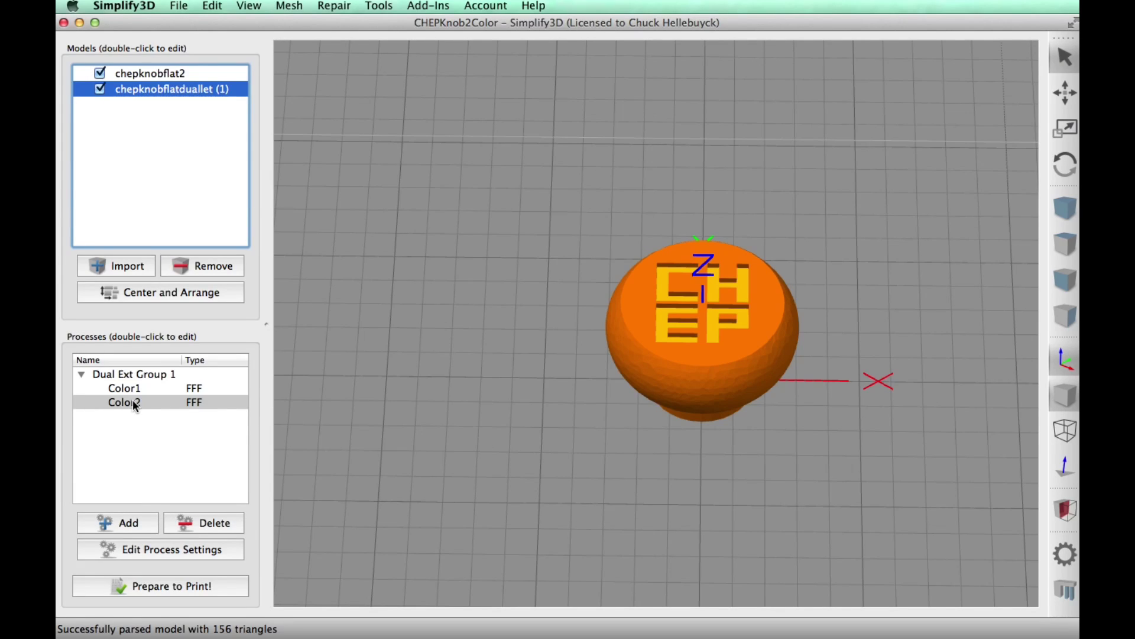
click(149, 74)
click(146, 90)
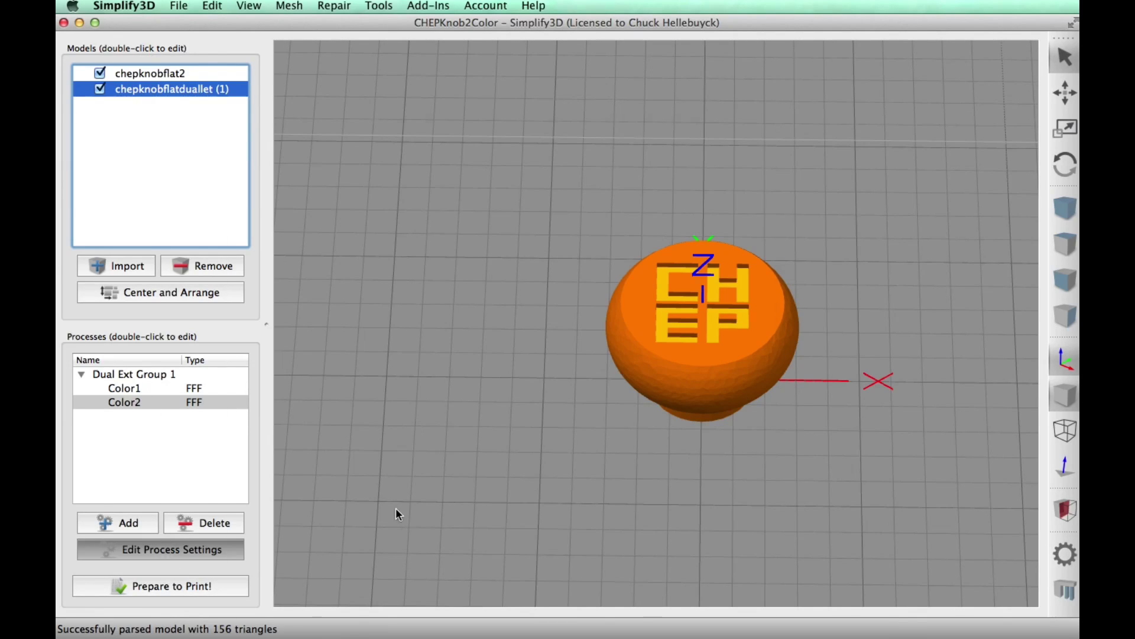
Raise the Color2 process infill to 50% and review its settings tabs.
click(170, 554)
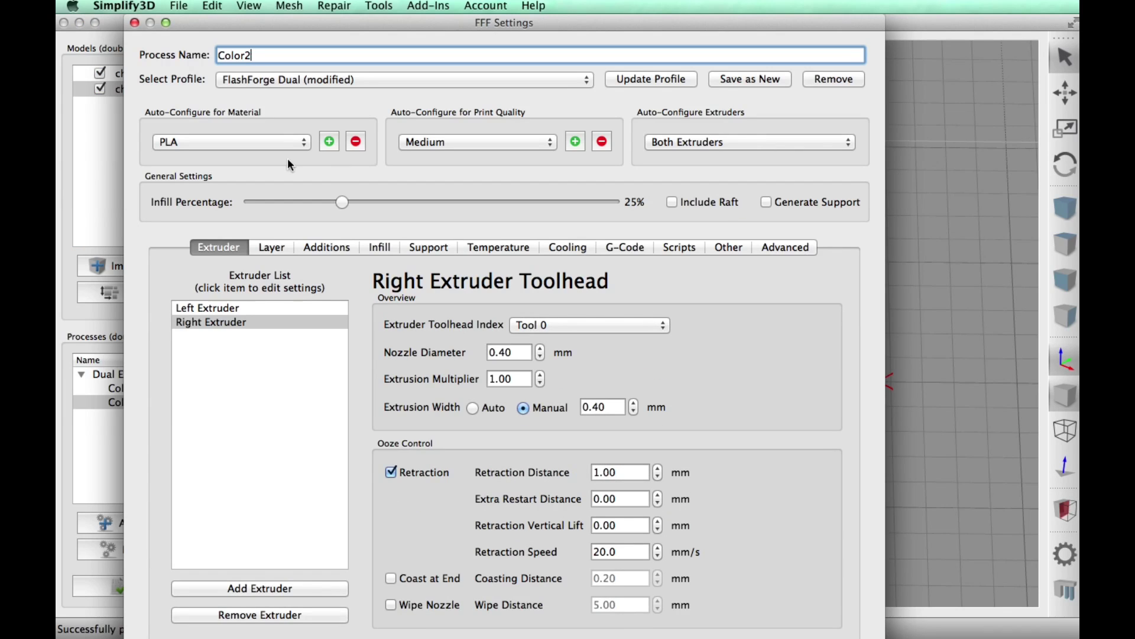
drag(342, 202, 431, 202)
click(269, 247)
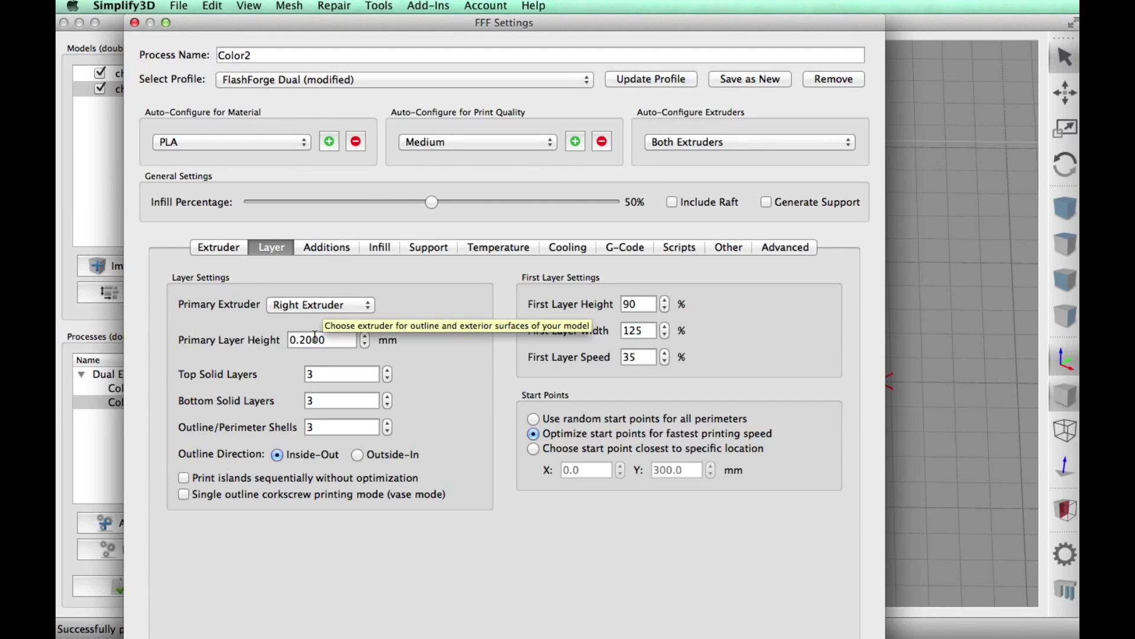
click(331, 247)
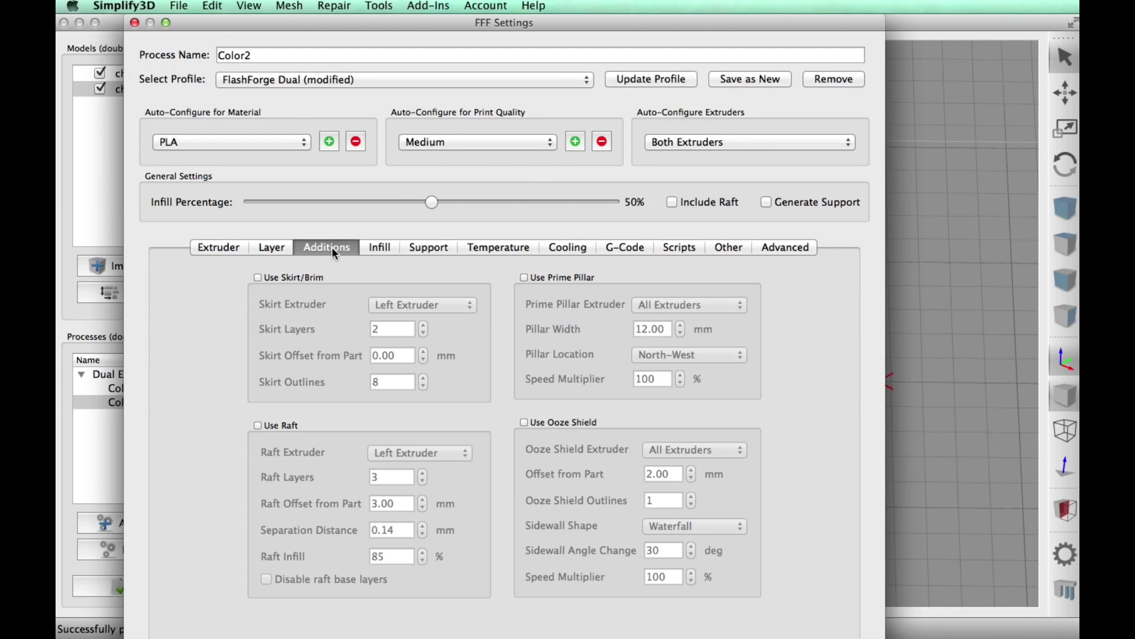
click(383, 247)
click(434, 247)
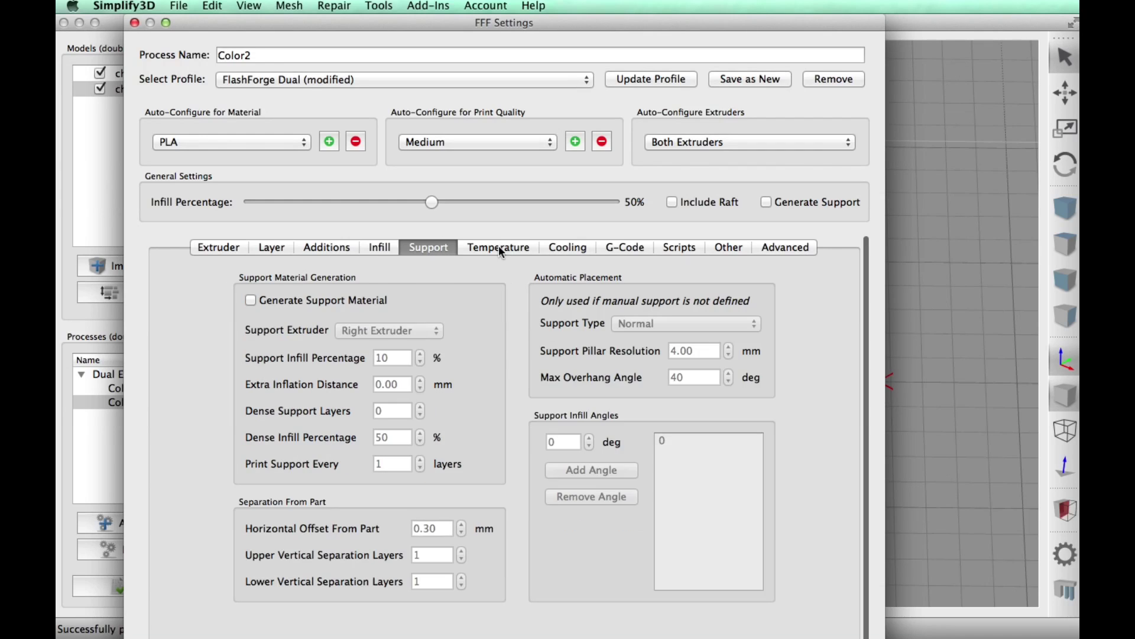
click(503, 247)
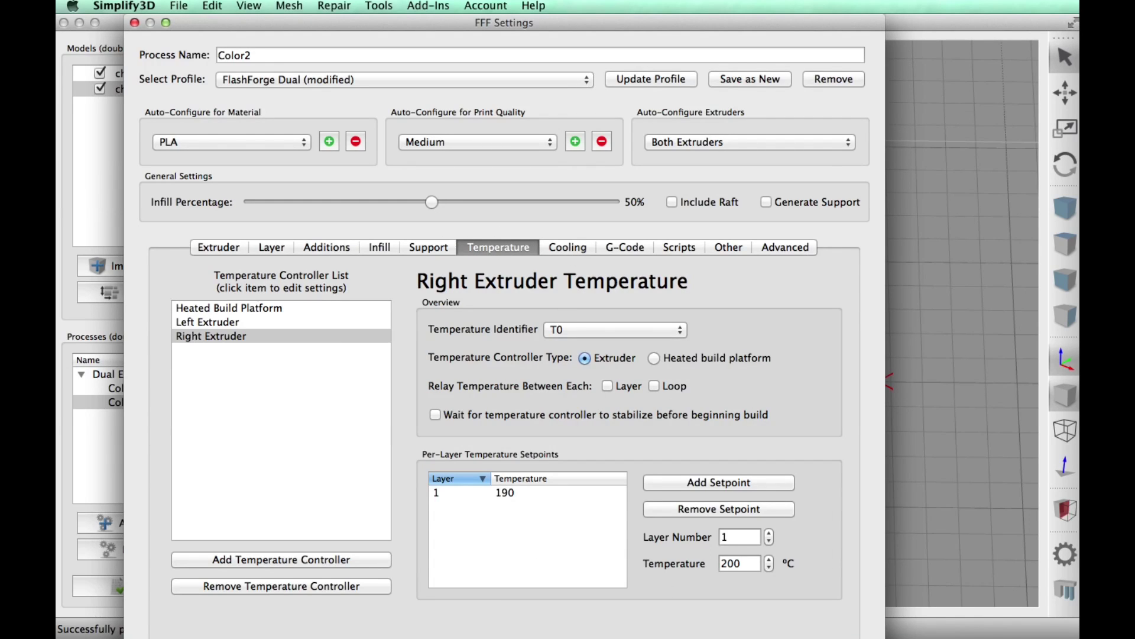
key(Return)
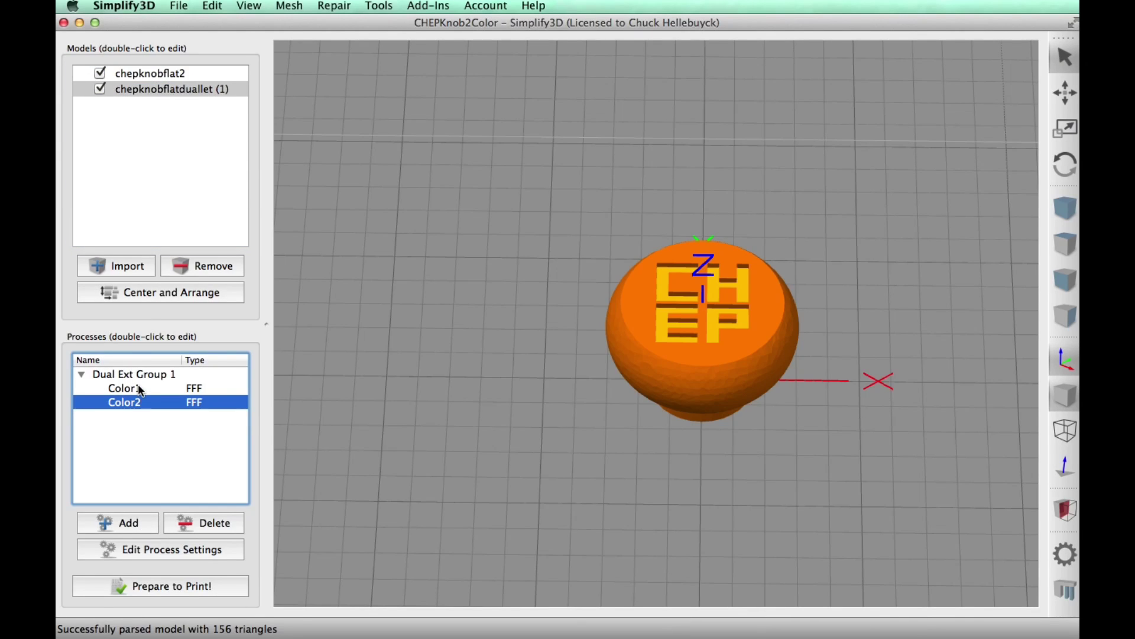
Enable Use Raft for the Color1 process, checking its 200° left extruder temperature.
click(137, 386)
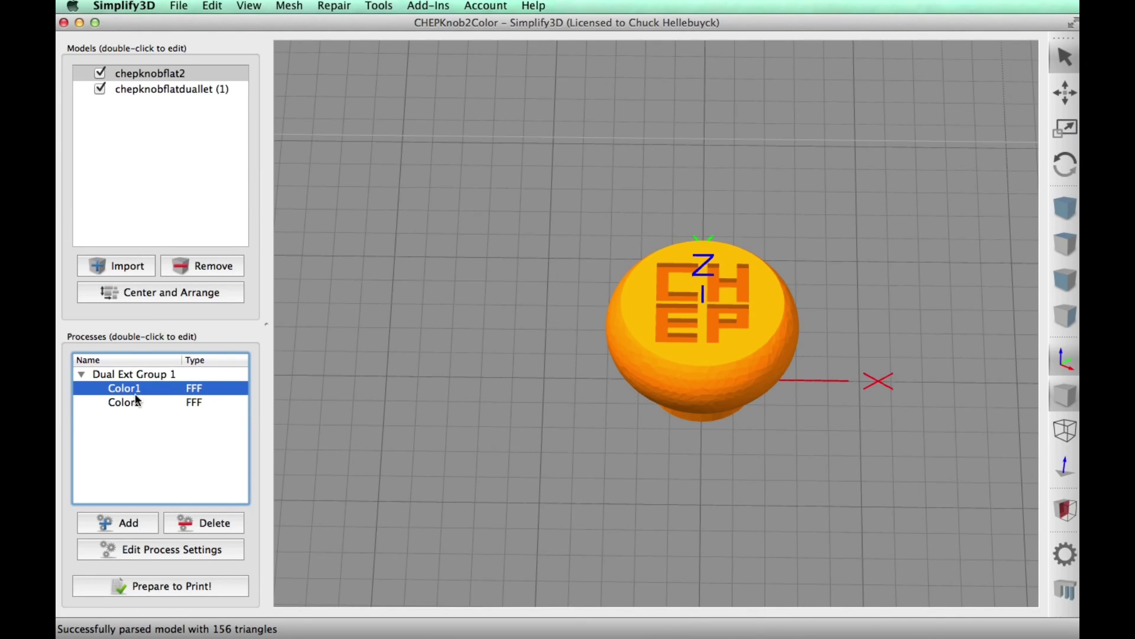
click(151, 546)
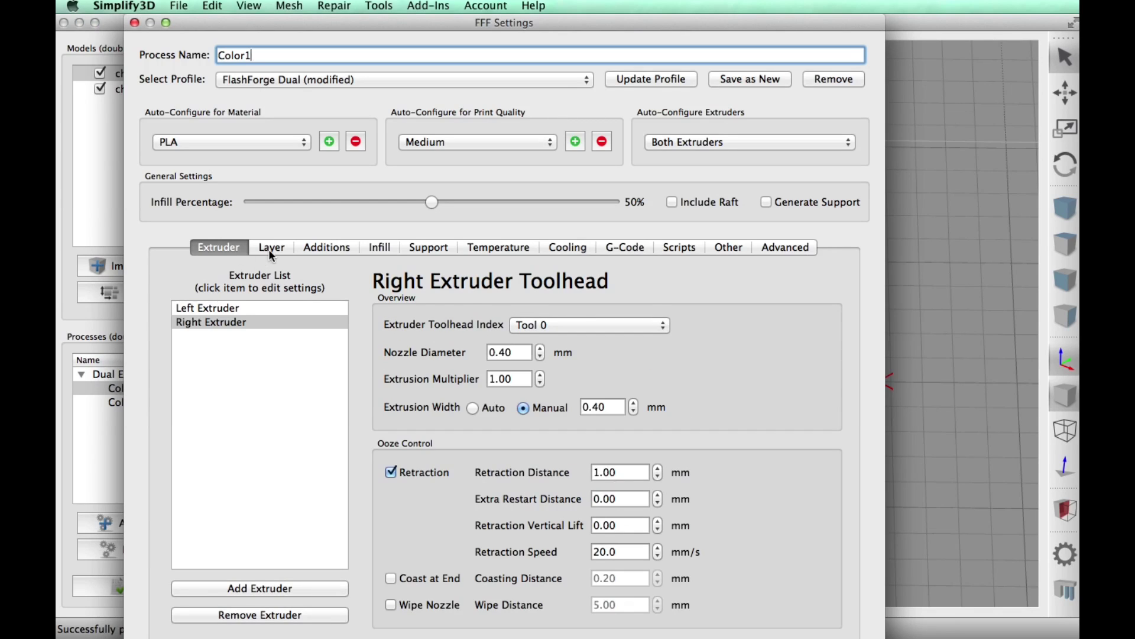
click(270, 249)
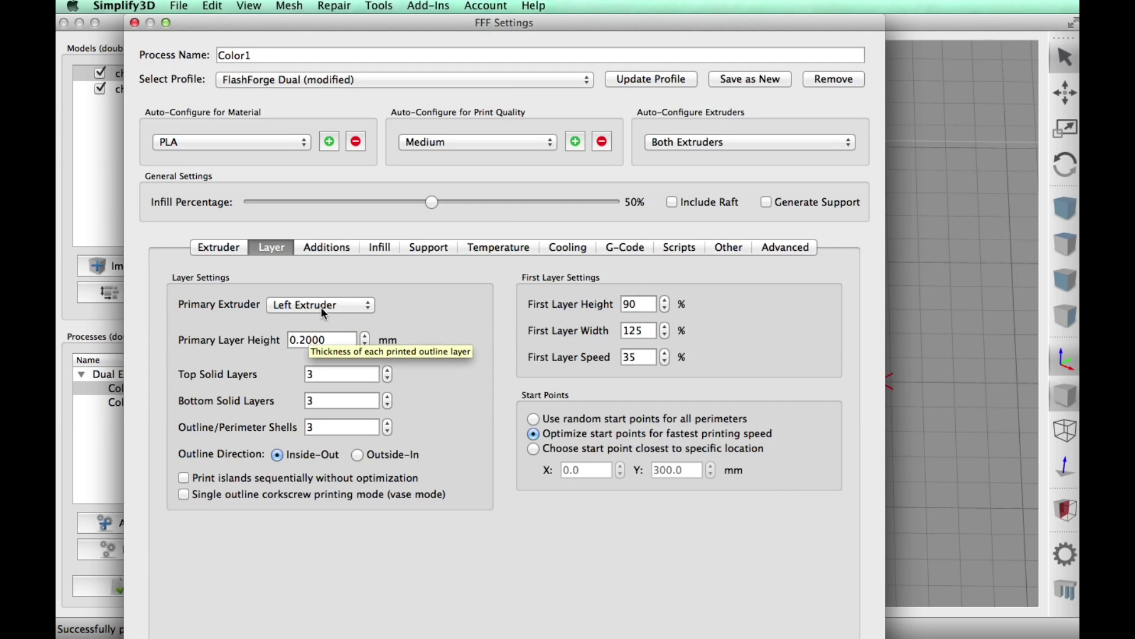
click(337, 247)
click(257, 424)
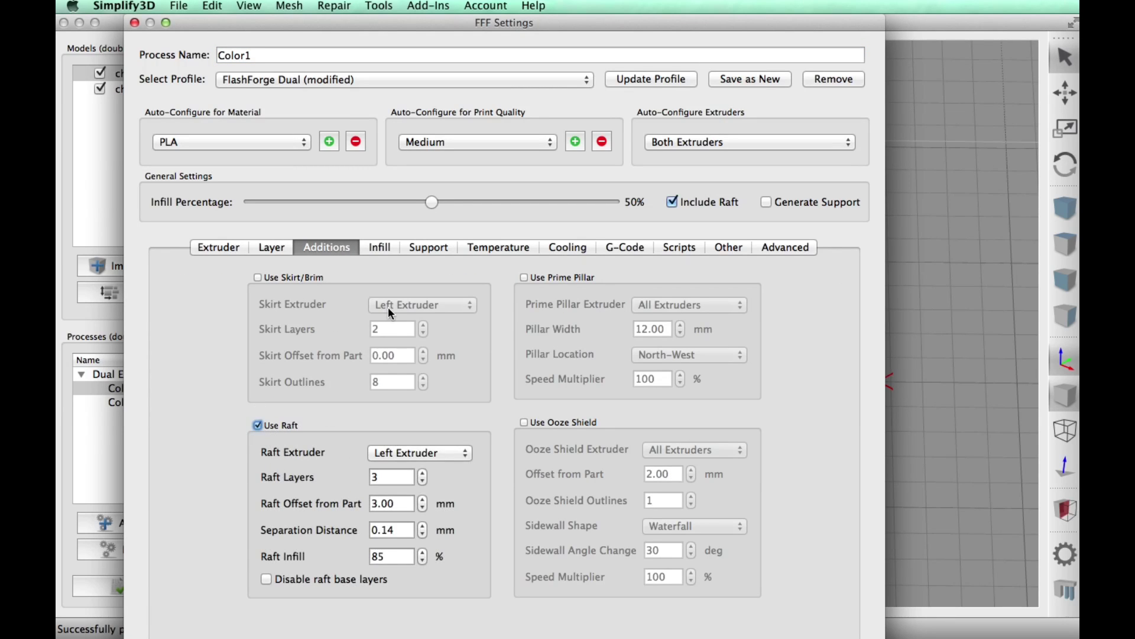
click(381, 250)
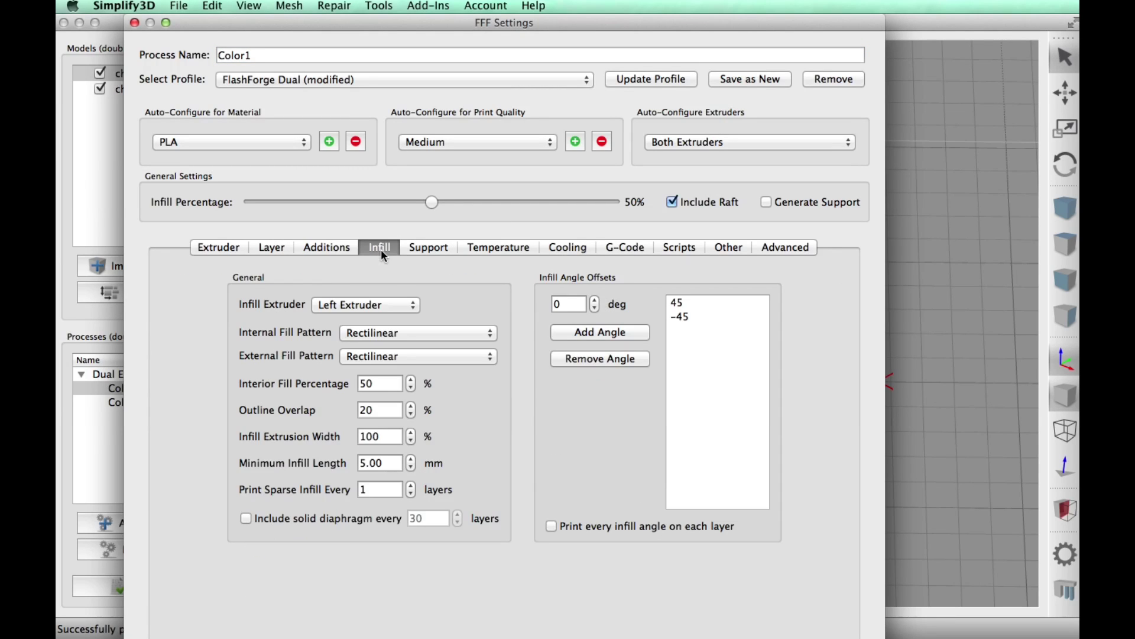
click(443, 247)
click(495, 245)
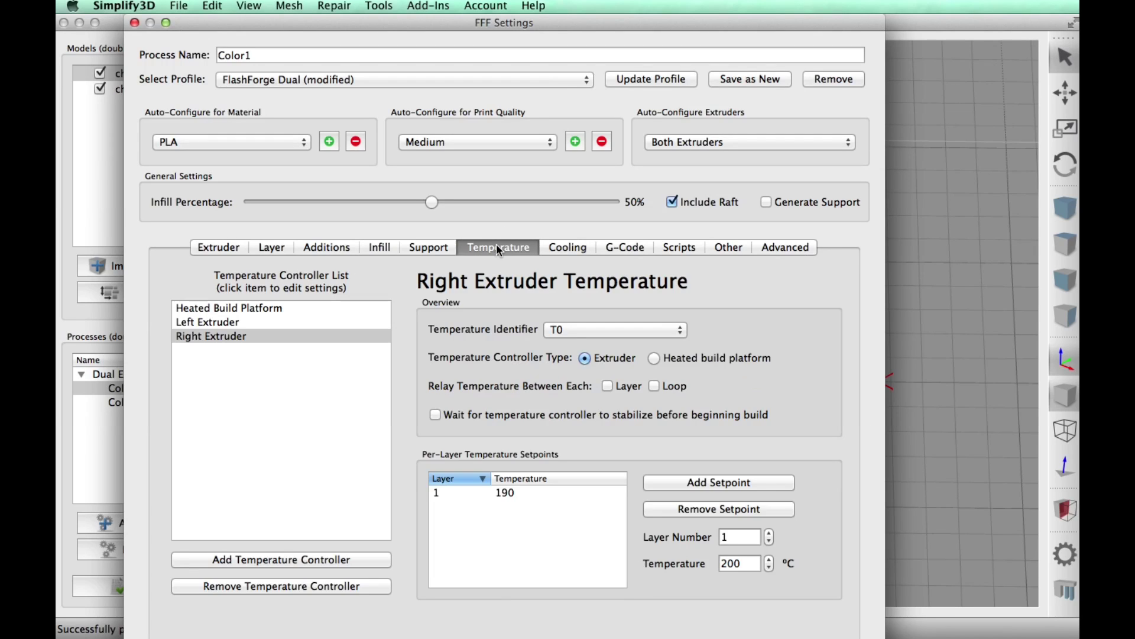
click(233, 322)
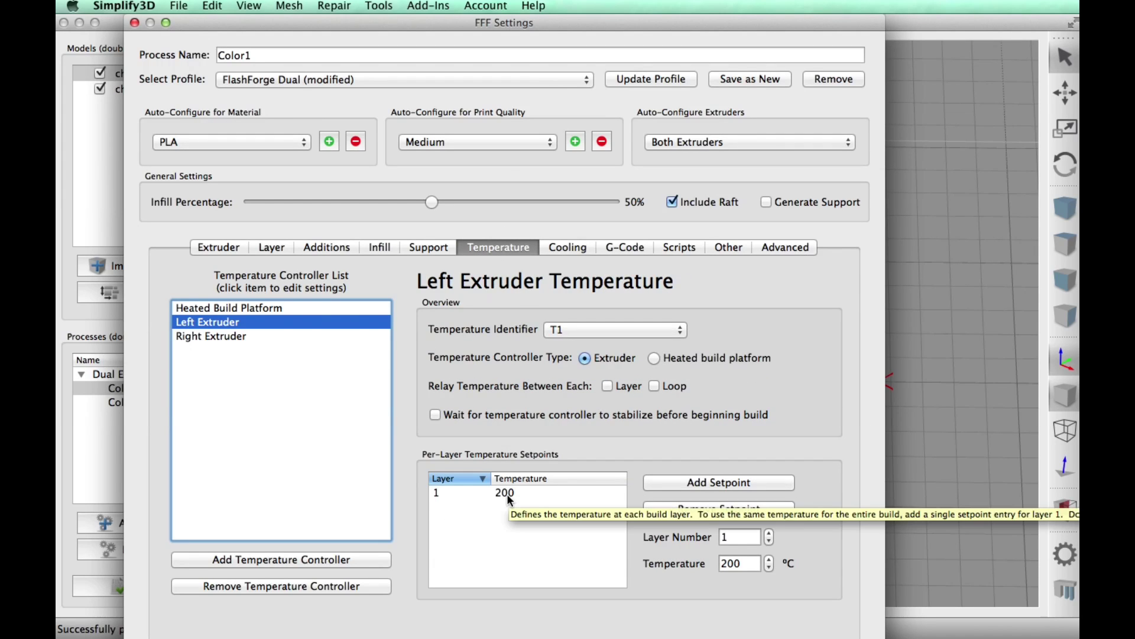
click(720, 253)
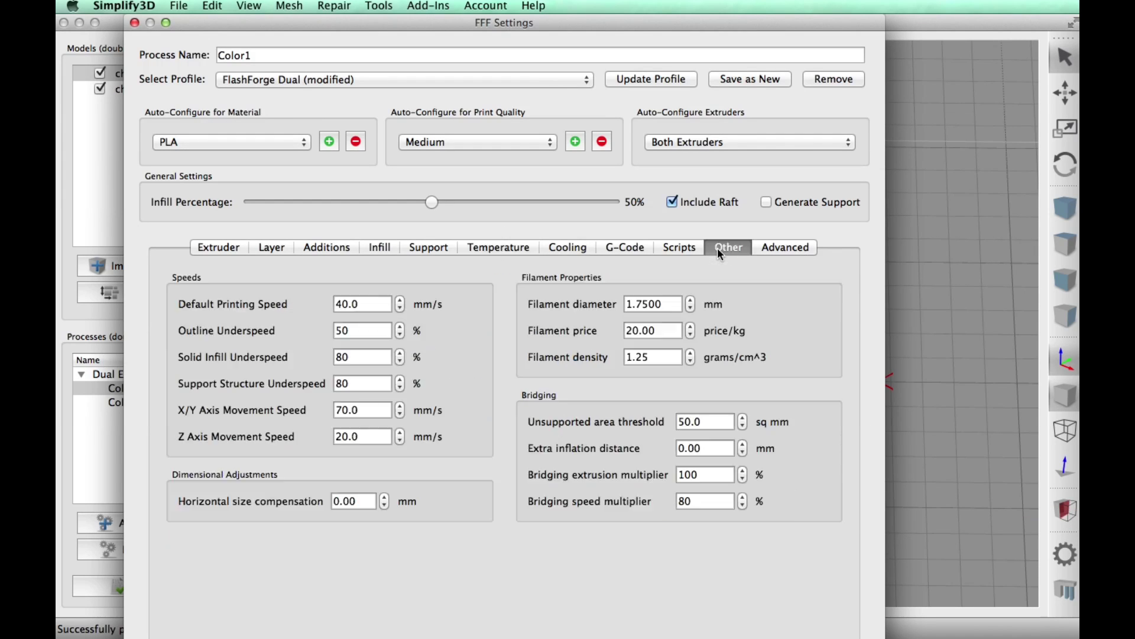
key(Return)
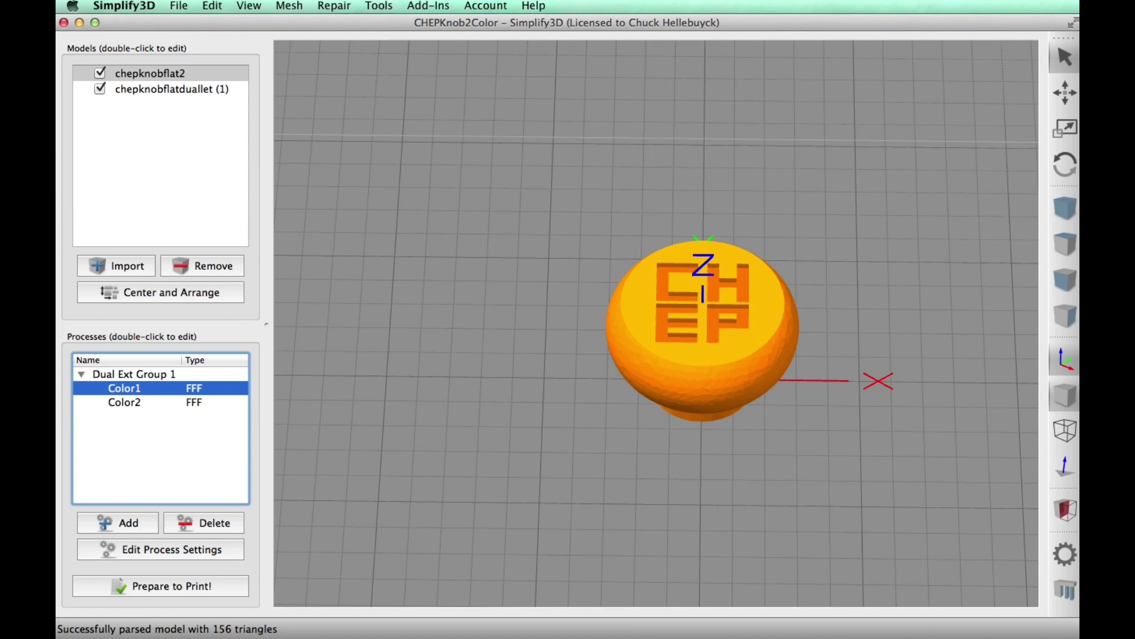
Slice Color1 and Color2 together into a print preview.
click(165, 585)
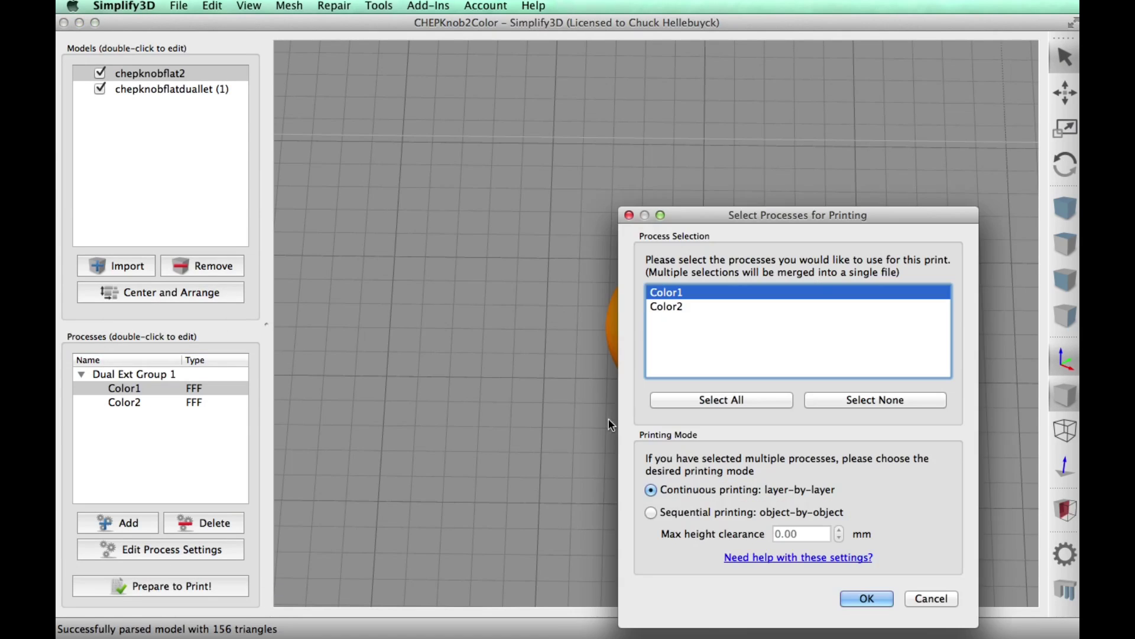
click(754, 399)
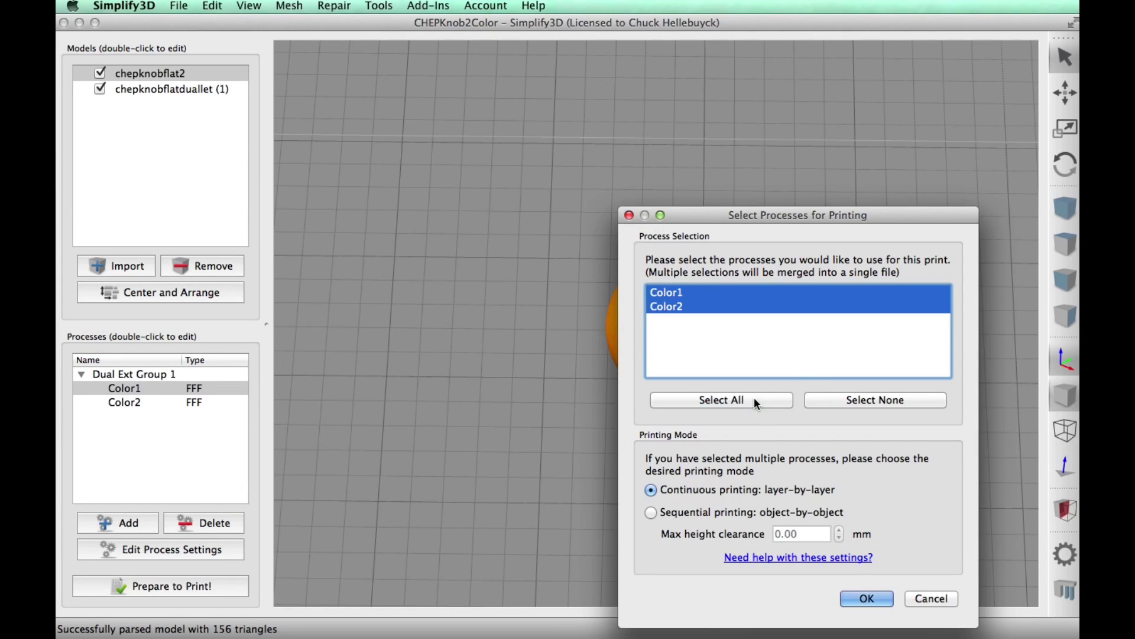
click(868, 601)
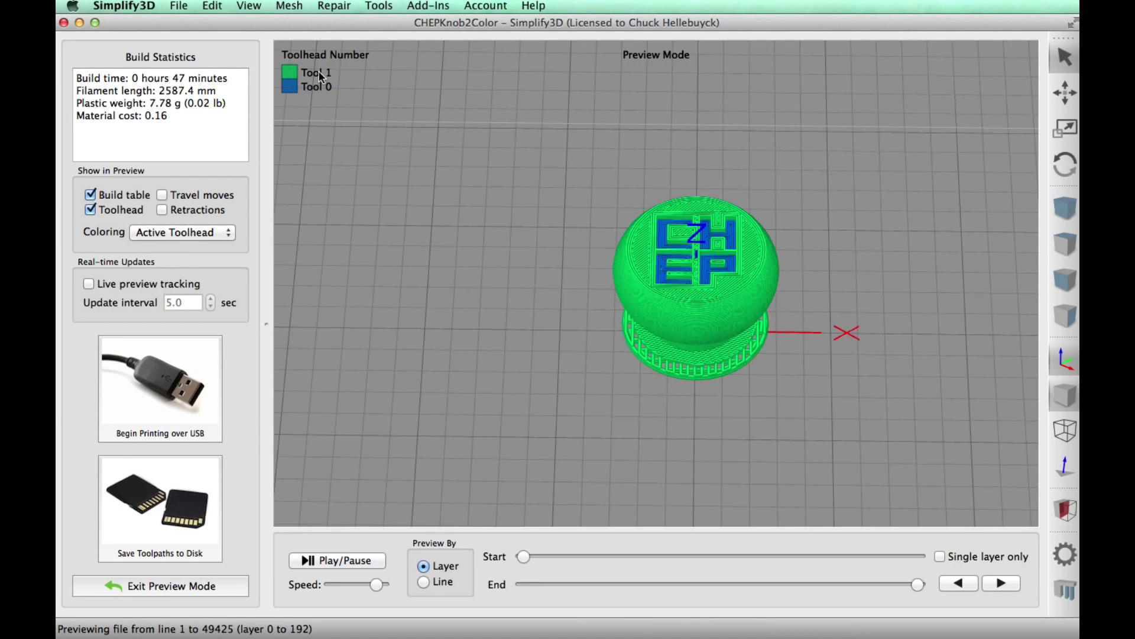
Inspect the preview up to layer 175 and check the 47-minute time and 2587.4 mm filament.
drag(739, 311, 748, 378)
mouse_move(922, 588)
mouse_down()
mouse_move(823, 584)
mouse_move(936, 588)
mouse_up()
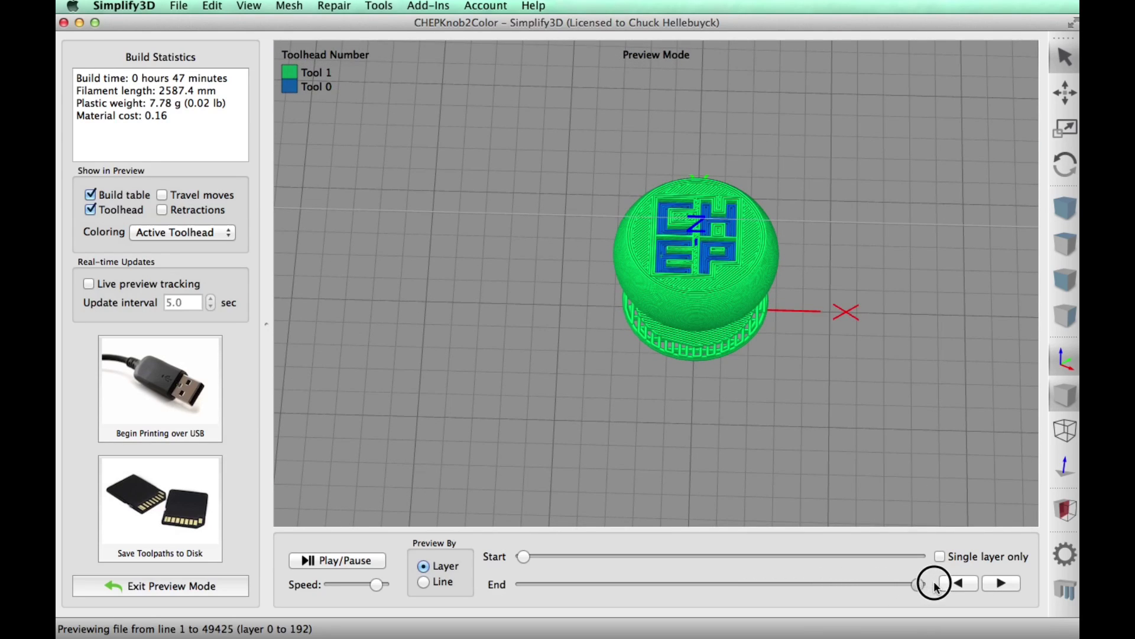
drag(172, 78, 225, 77)
click(175, 89)
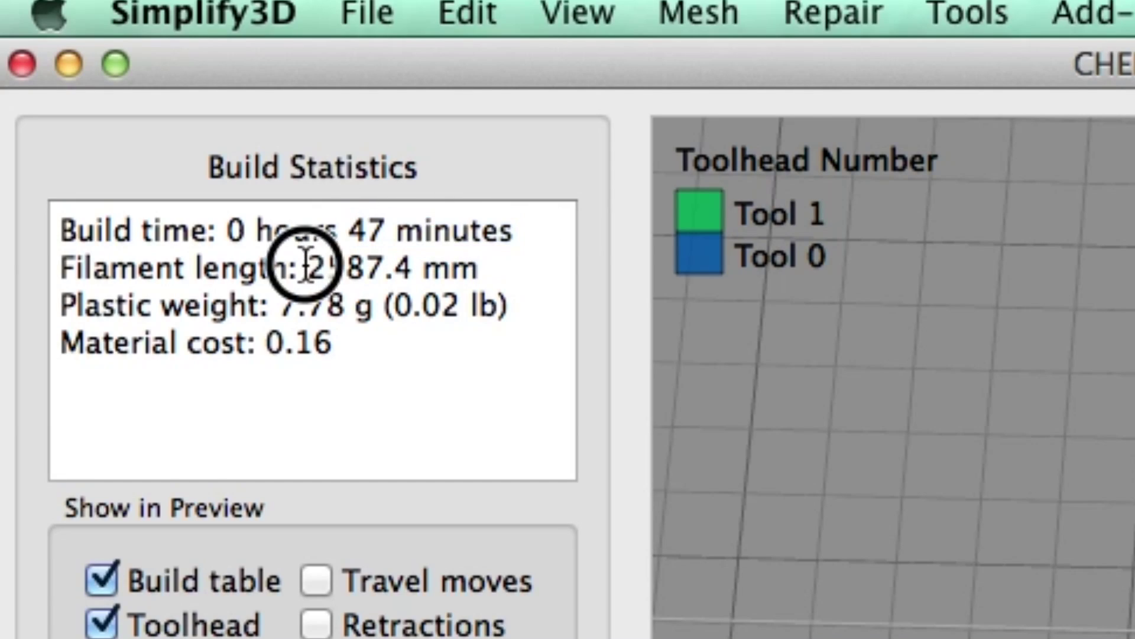
drag(356, 268, 479, 269)
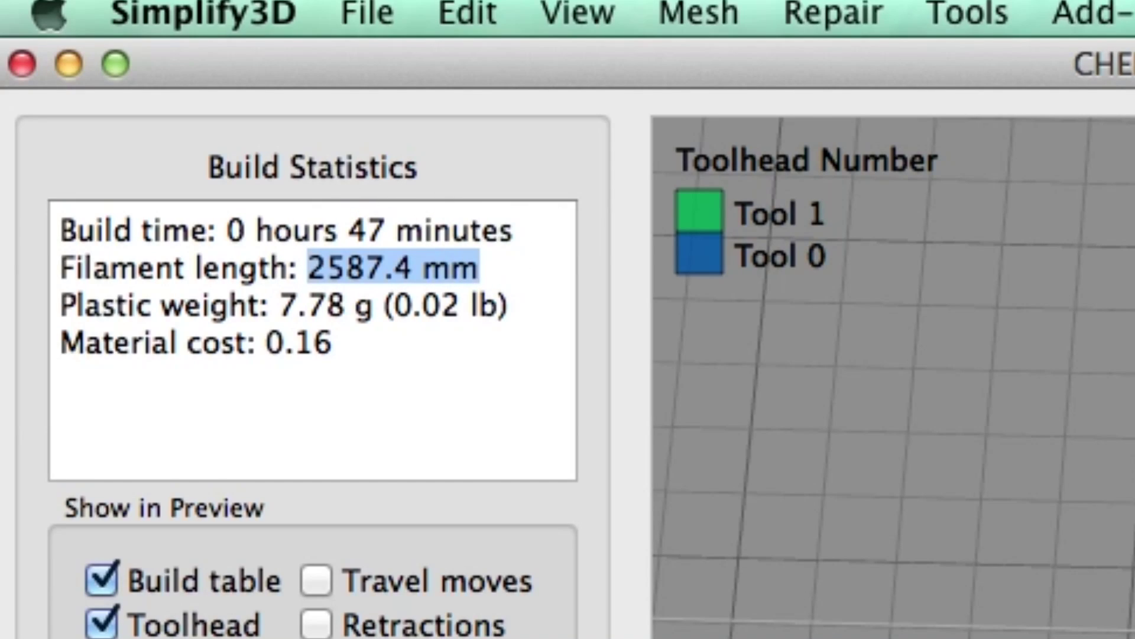